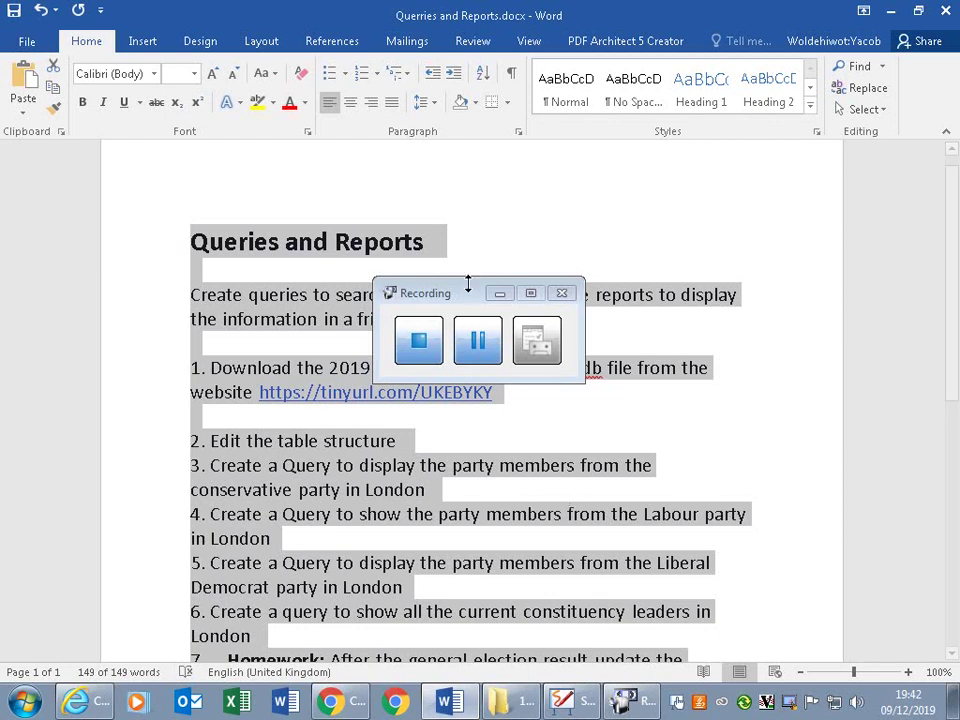
Step: Select the tinyurl election database link in the Word instructions and switch to Chrome
{"action": "left_click_drag", "start_coordinate": [467, 296], "coordinate": [959, 296]}
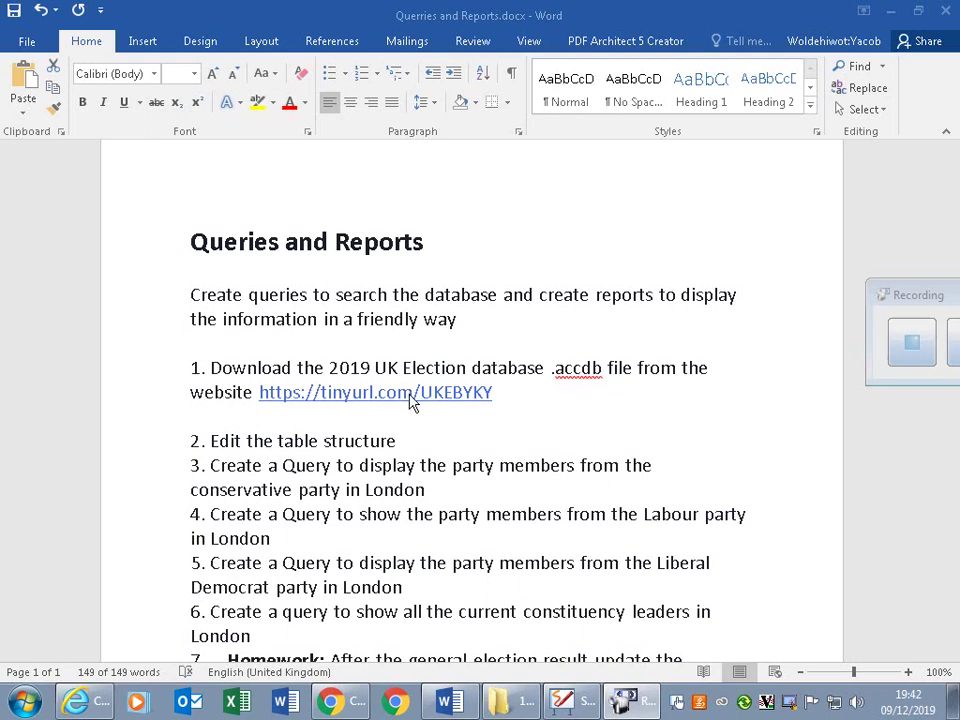
{"action": "key", "text": "ctrl+a"}
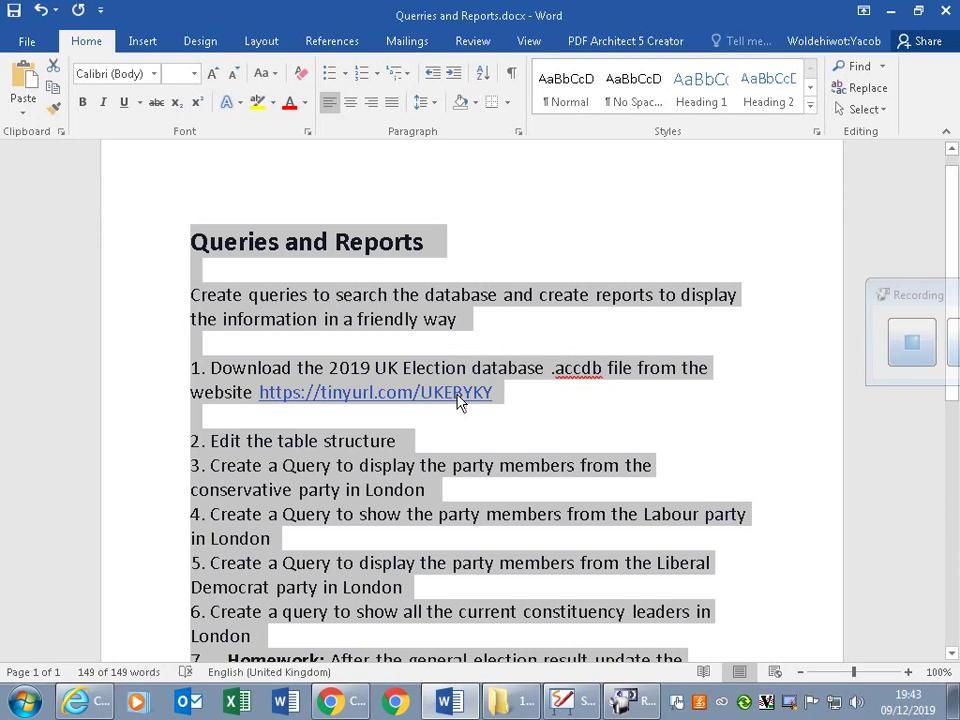
{"action": "double_click", "coordinate": [458, 396]}
{"action": "left_click", "coordinate": [495, 393]}
{"action": "left_click_drag", "start_coordinate": [300, 393], "coordinate": [460, 393]}
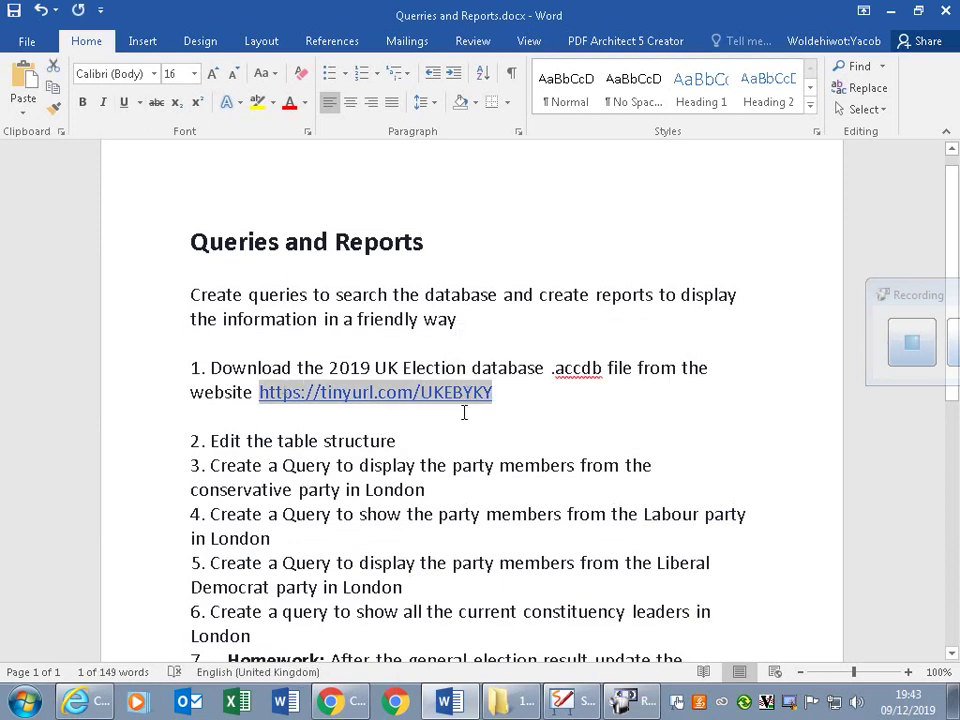
{"action": "left_click", "coordinate": [362, 706]}
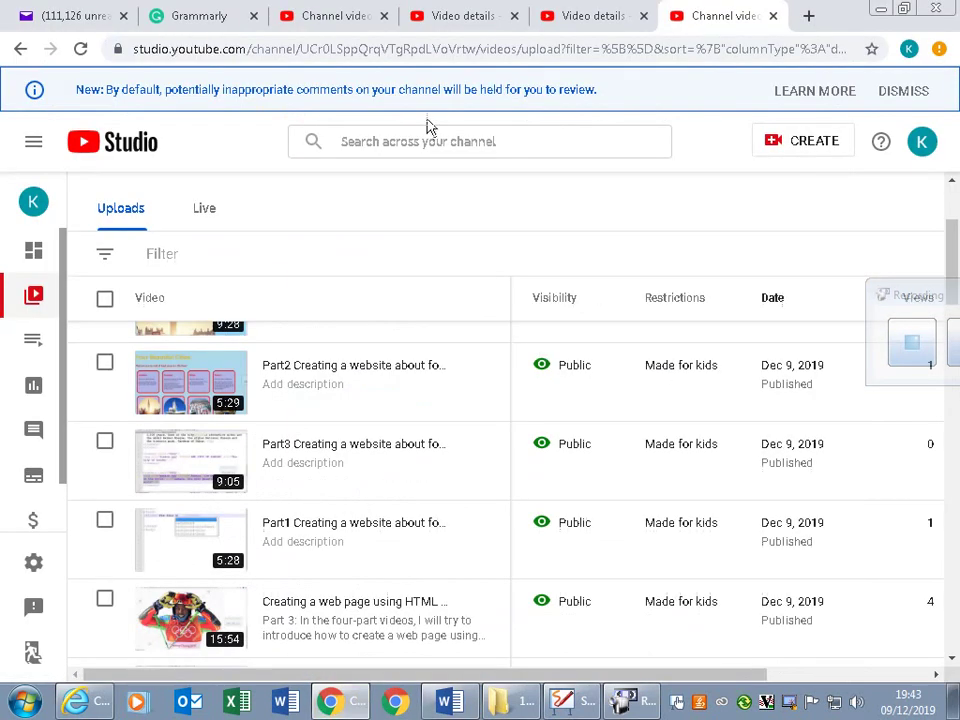
Step: Open the copied tinyurl link in a new Chrome tab to reach the UKEBYKY Drive folder
{"action": "left_click", "coordinate": [808, 16]}
{"action": "type", "text": "https://tinyurl.com/UKEBYKY"}
{"action": "key", "text": "Return"}
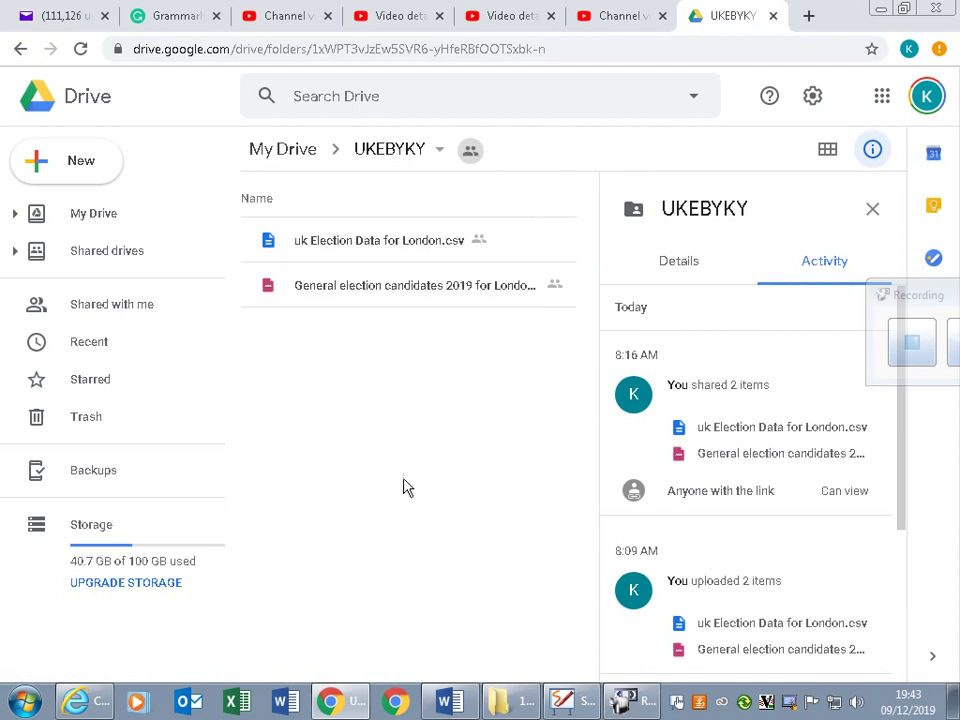
Step: Download General election candidates 2019 for London.accdb, keeping it despite the safety warning
{"action": "left_click", "coordinate": [404, 289]}
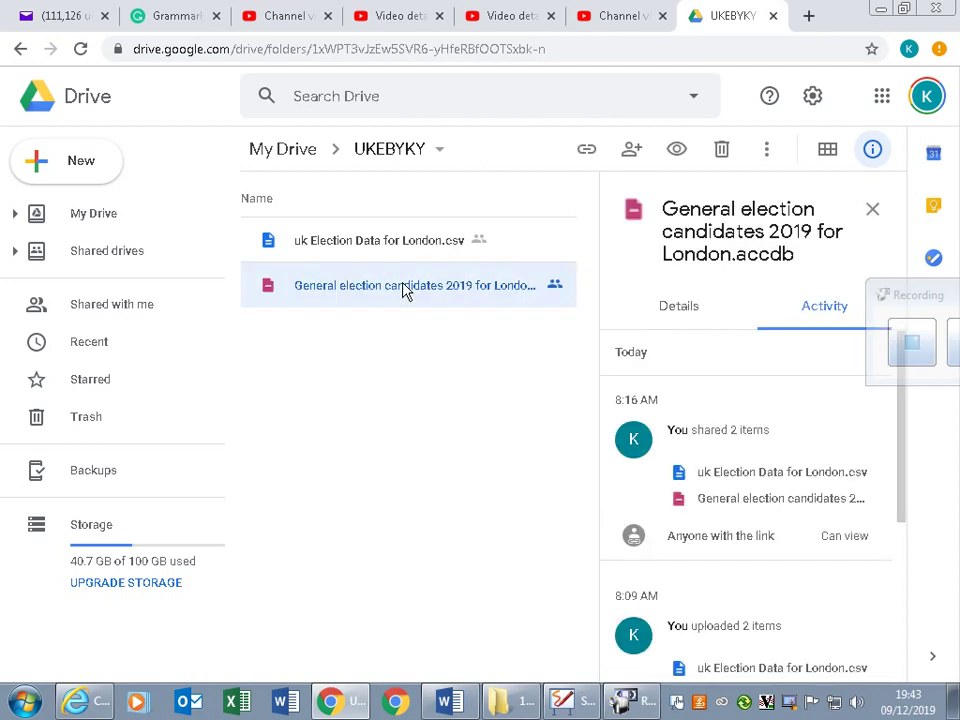
{"action": "right_click", "coordinate": [406, 289]}
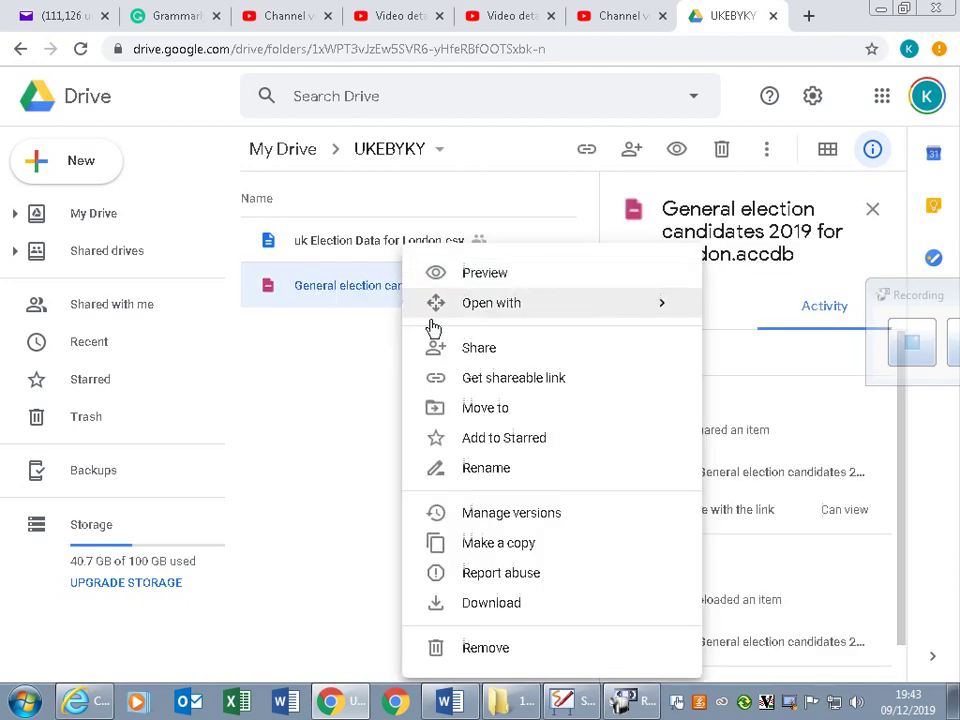
{"action": "left_click", "coordinate": [503, 605]}
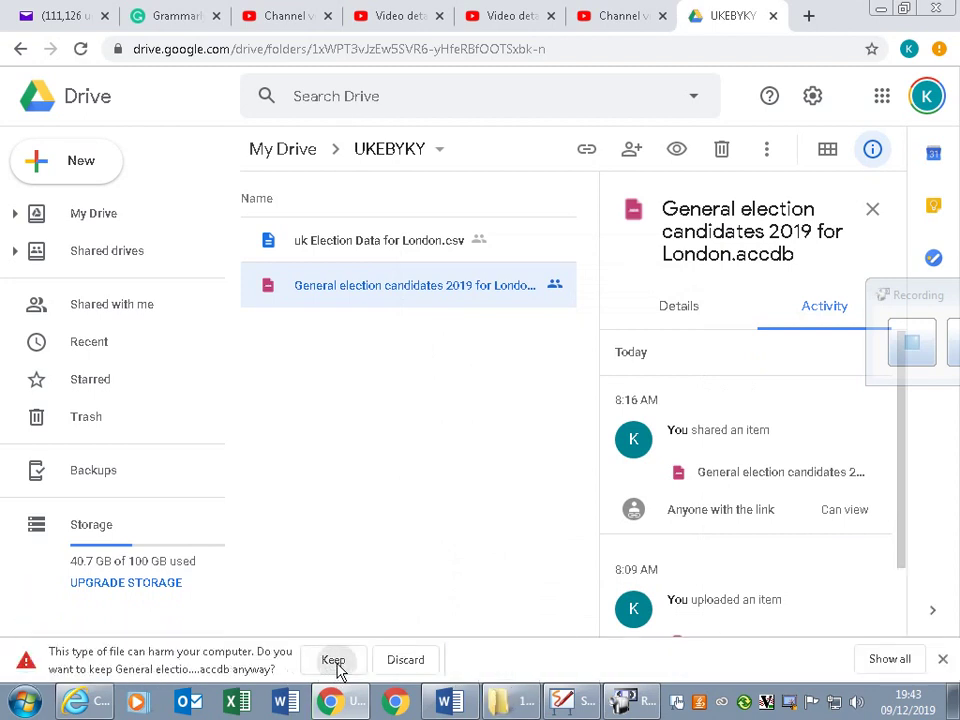
{"action": "left_click", "coordinate": [335, 661]}
{"action": "left_click", "coordinate": [195, 662]}
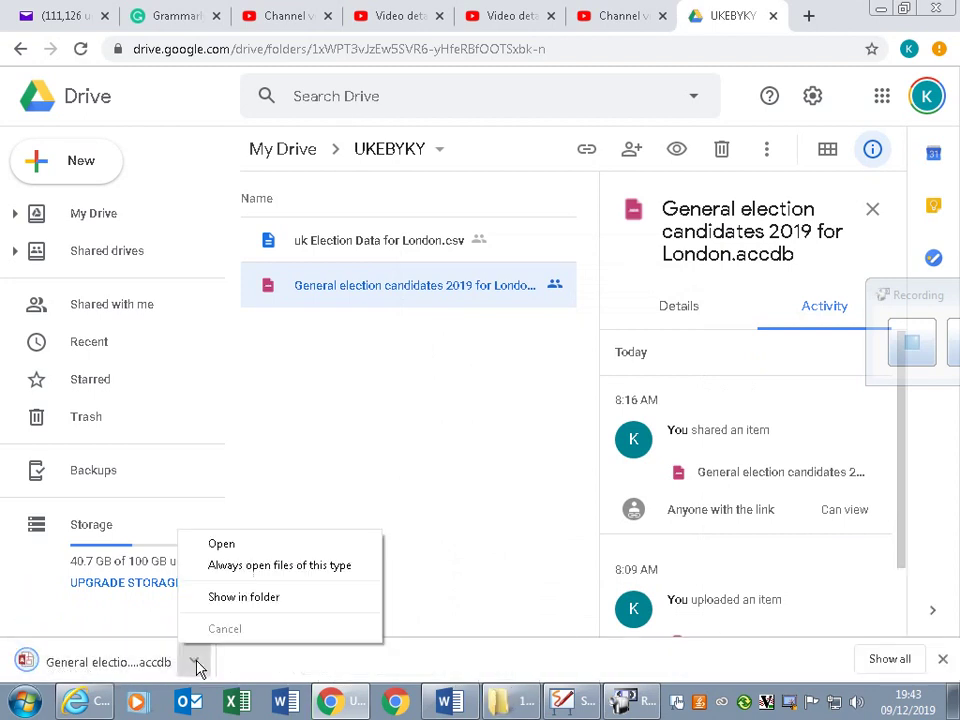
Step: Show the downloaded .accdb file in the Downloads folder and copy it
{"action": "left_click", "coordinate": [233, 604]}
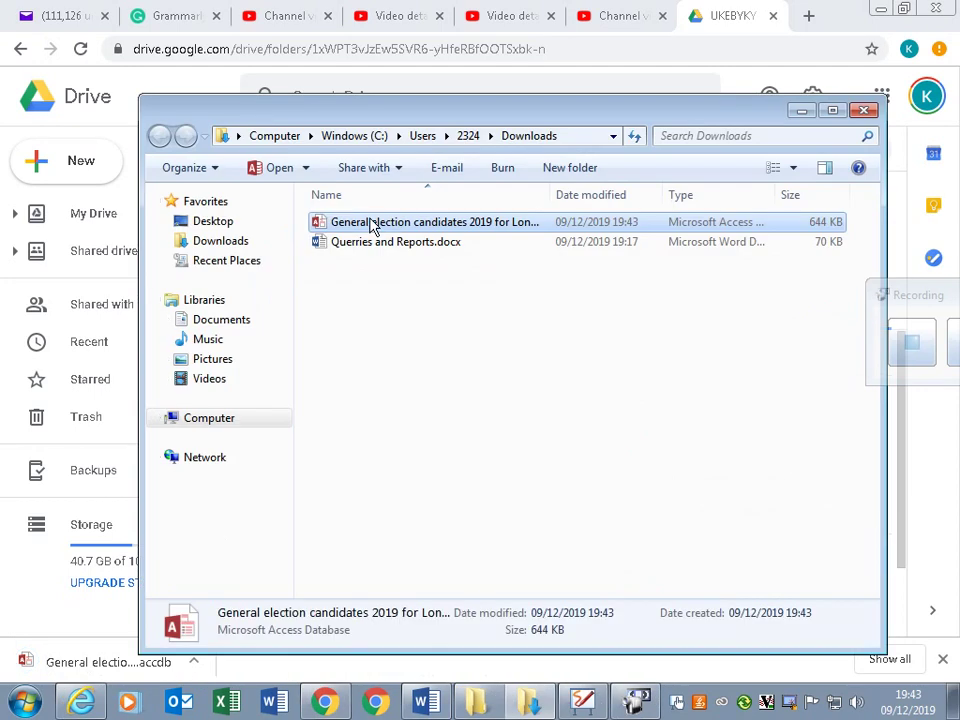
{"action": "right_click", "coordinate": [372, 224]}
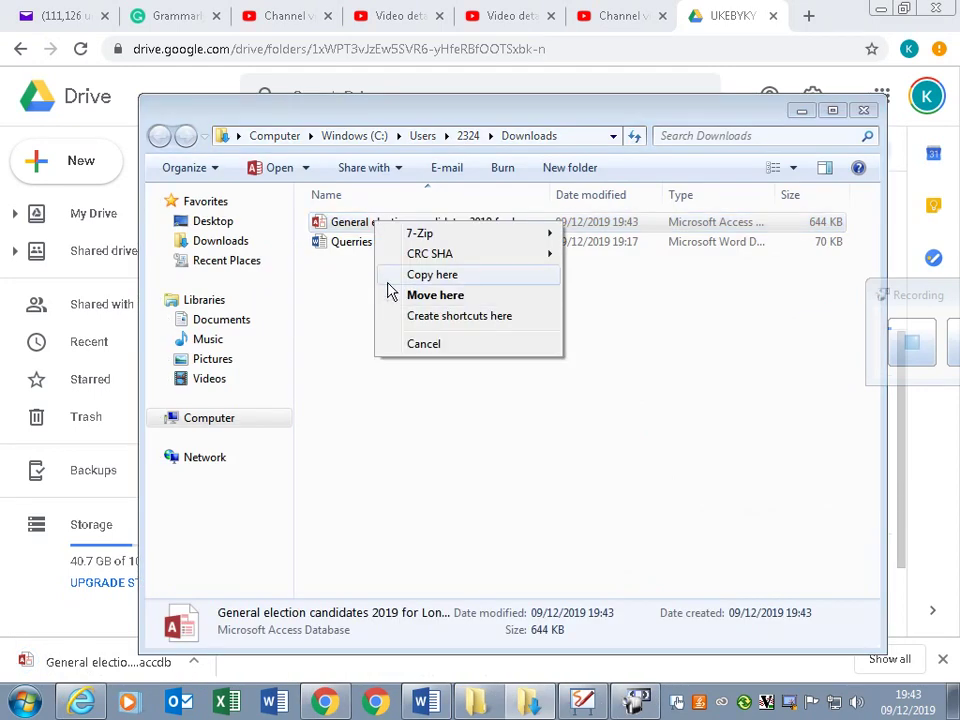
{"action": "left_click", "coordinate": [358, 228]}
{"action": "right_click", "coordinate": [358, 228]}
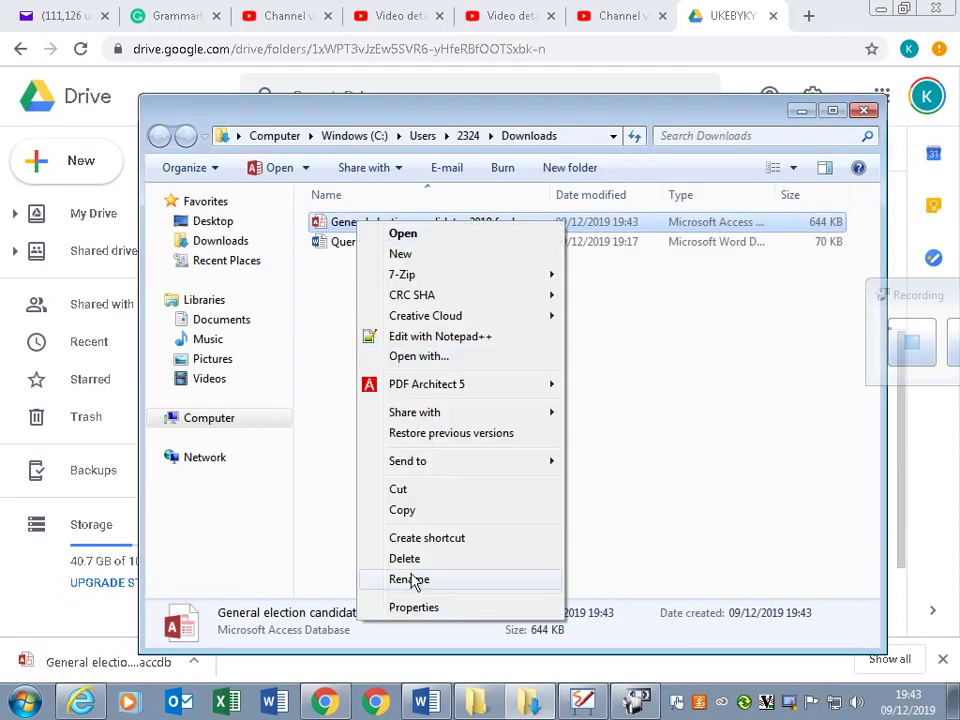
{"action": "key", "text": "Escape"}
Step: Paste the database into the 10 DEC folder and open it in Access
{"action": "left_click", "coordinate": [493, 700]}
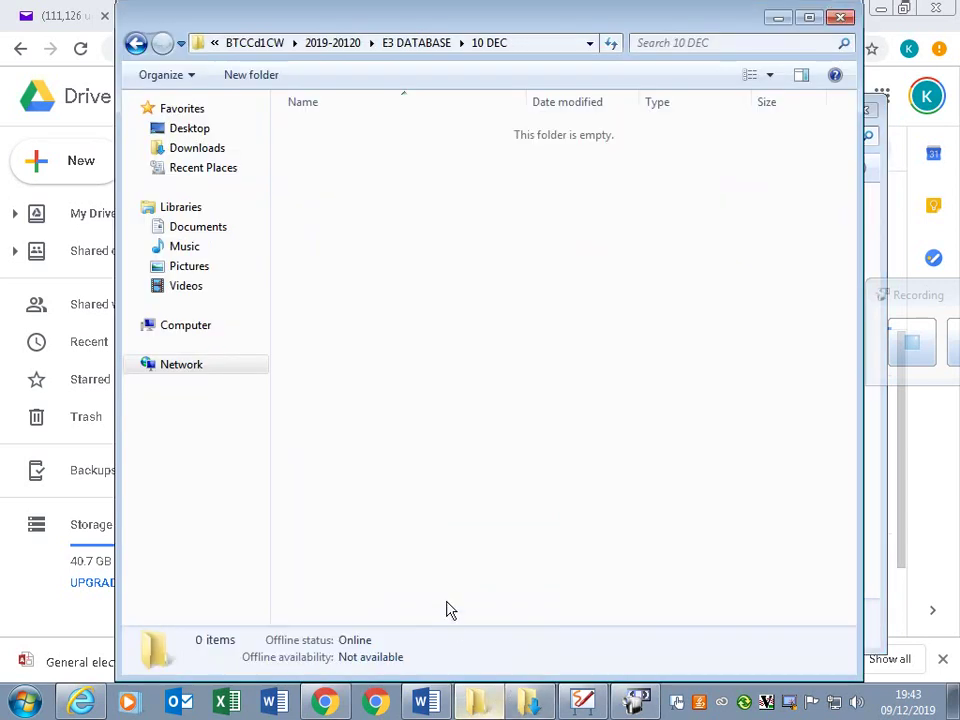
{"action": "right_click", "coordinate": [341, 161]}
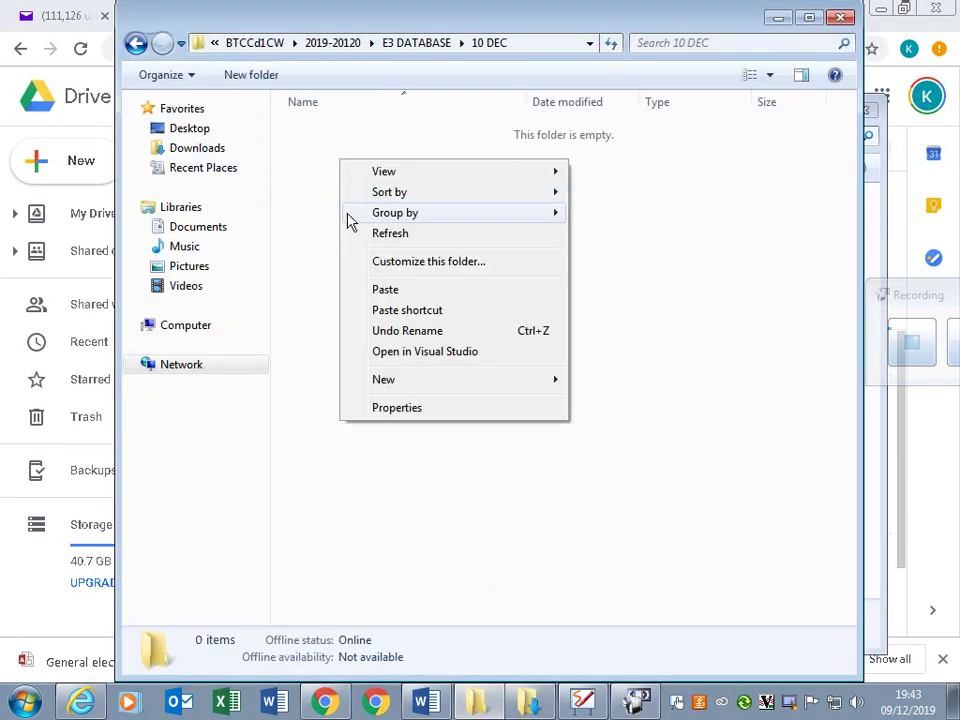
{"action": "left_click", "coordinate": [388, 291]}
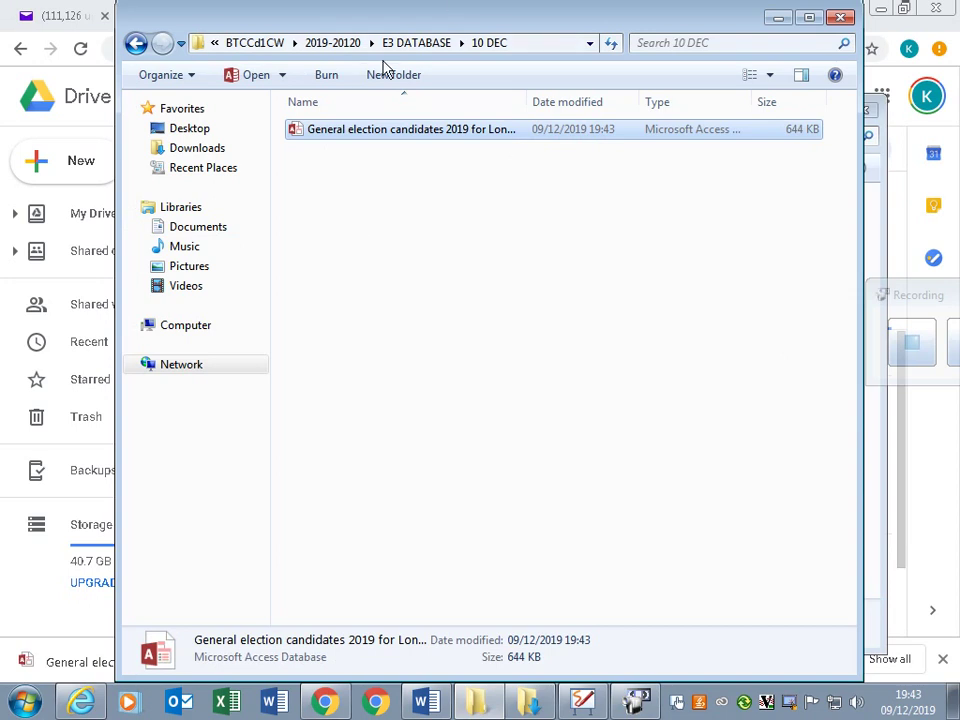
{"action": "double_click", "coordinate": [413, 130]}
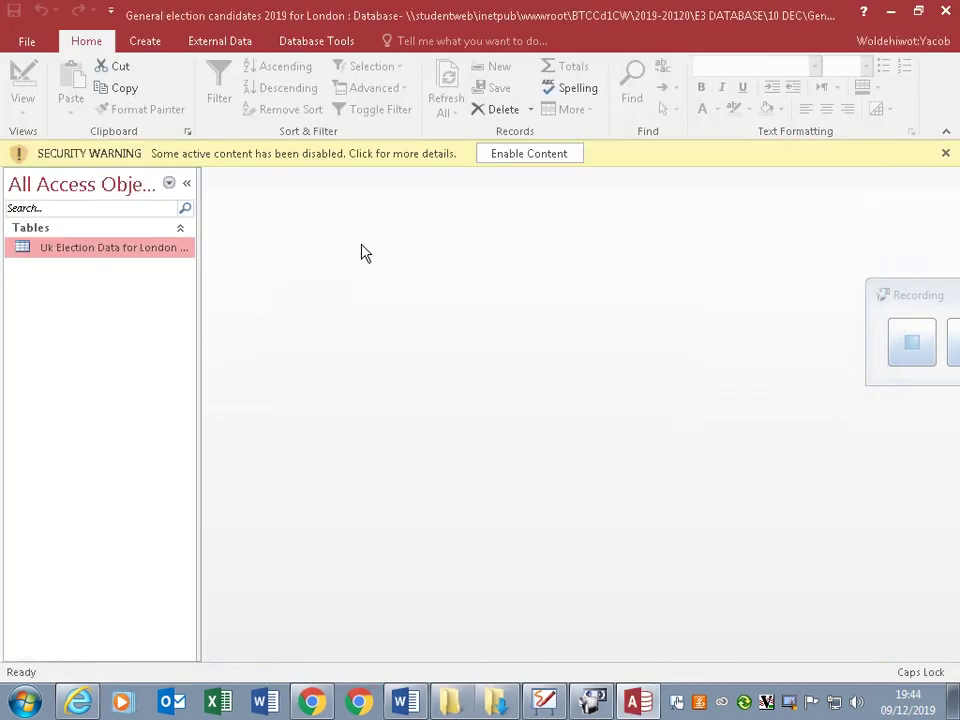
Step: Enable content, open the Uk Election Data for London 2019 table and switch to Design view
{"action": "left_click", "coordinate": [535, 156]}
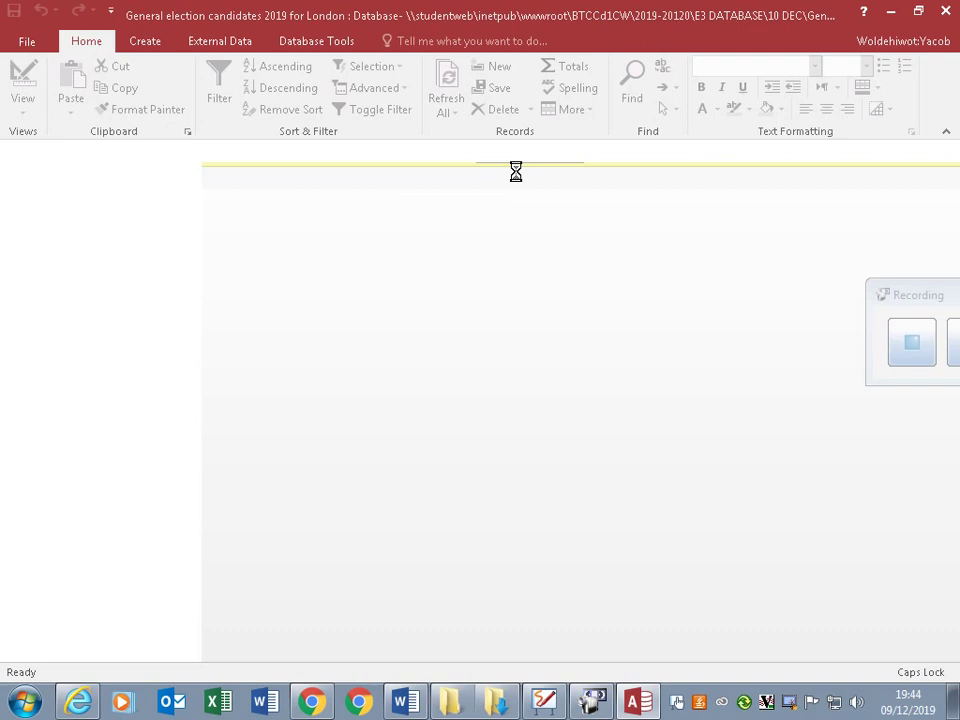
{"action": "left_click", "coordinate": [540, 404]}
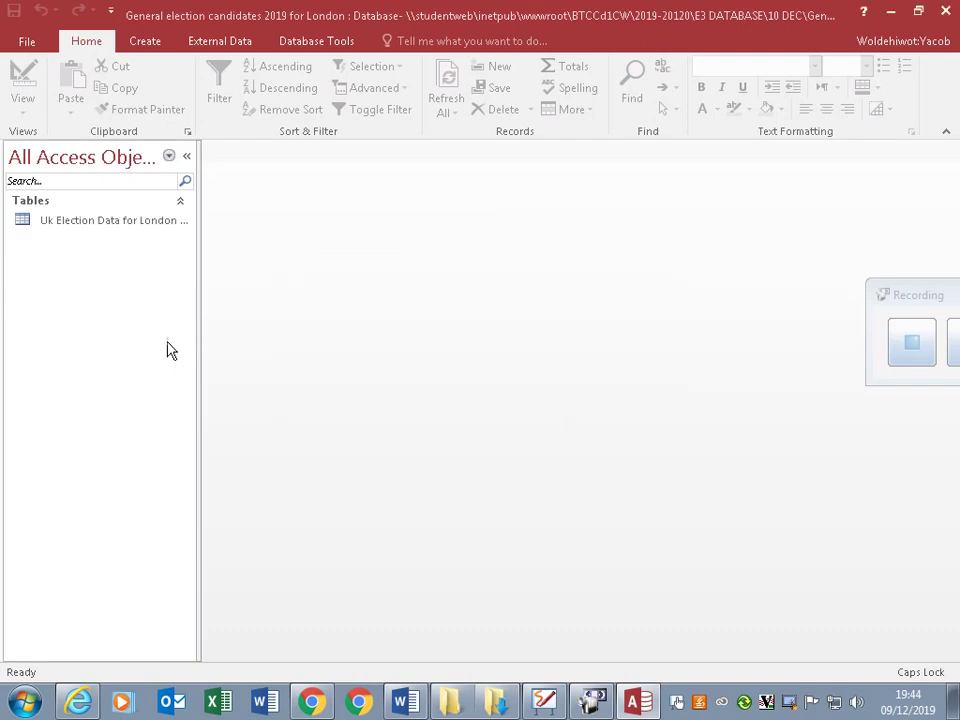
{"action": "double_click", "coordinate": [92, 222]}
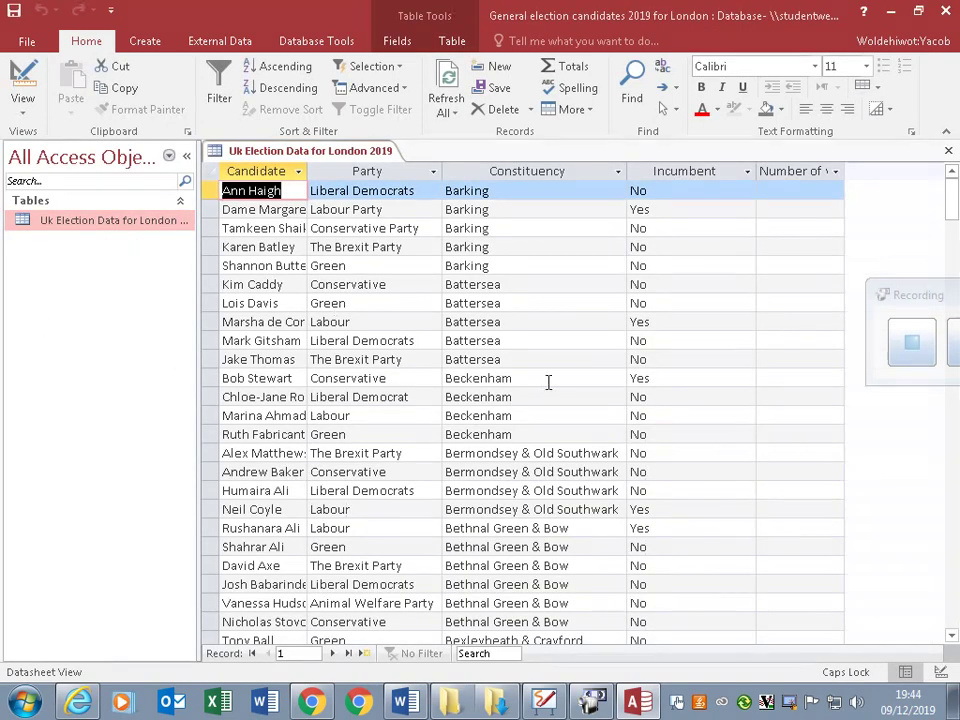
{"action": "left_click", "coordinate": [186, 156]}
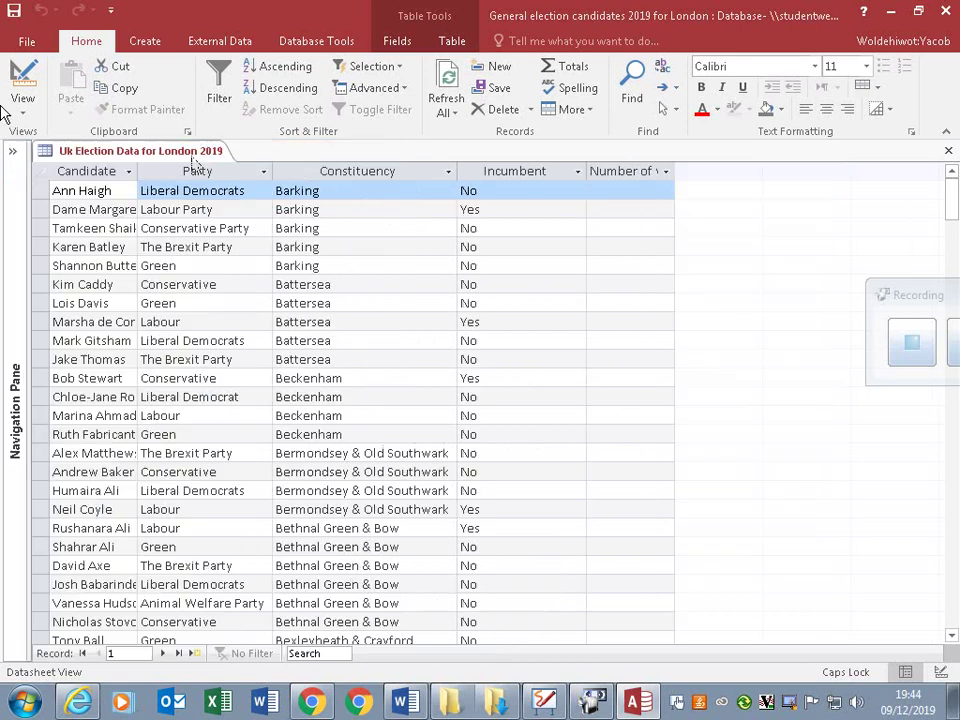
{"action": "left_click", "coordinate": [23, 85]}
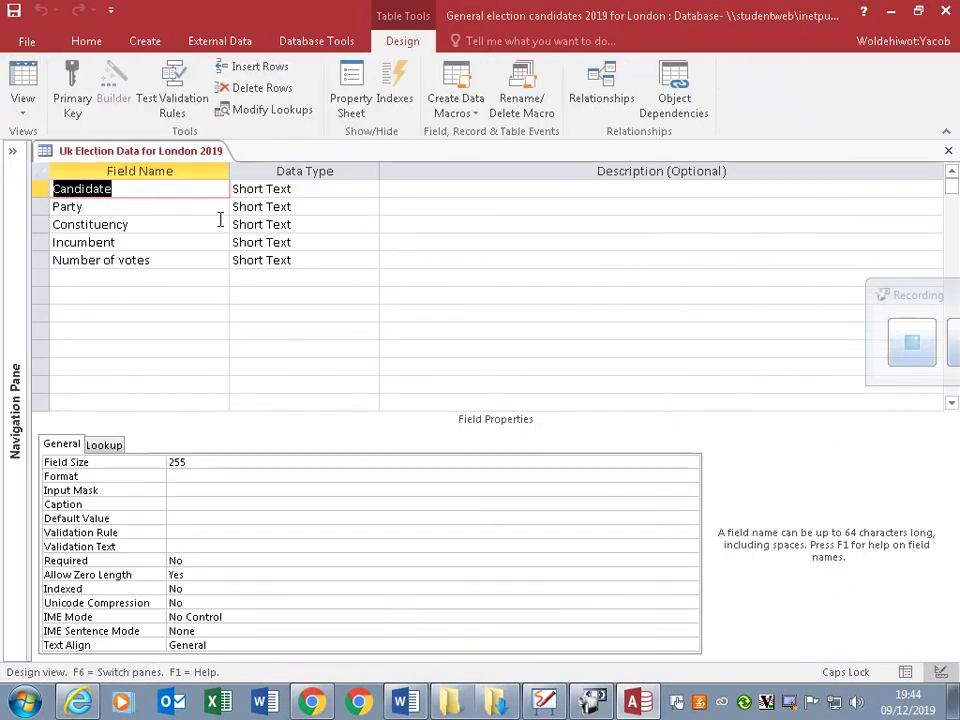
Step: Set field sizes: Candidate 25, Party 40, Constituency 30, then select the Incumbent field
{"action": "left_click", "coordinate": [196, 462]}
{"action": "double_click", "coordinate": [196, 462]}
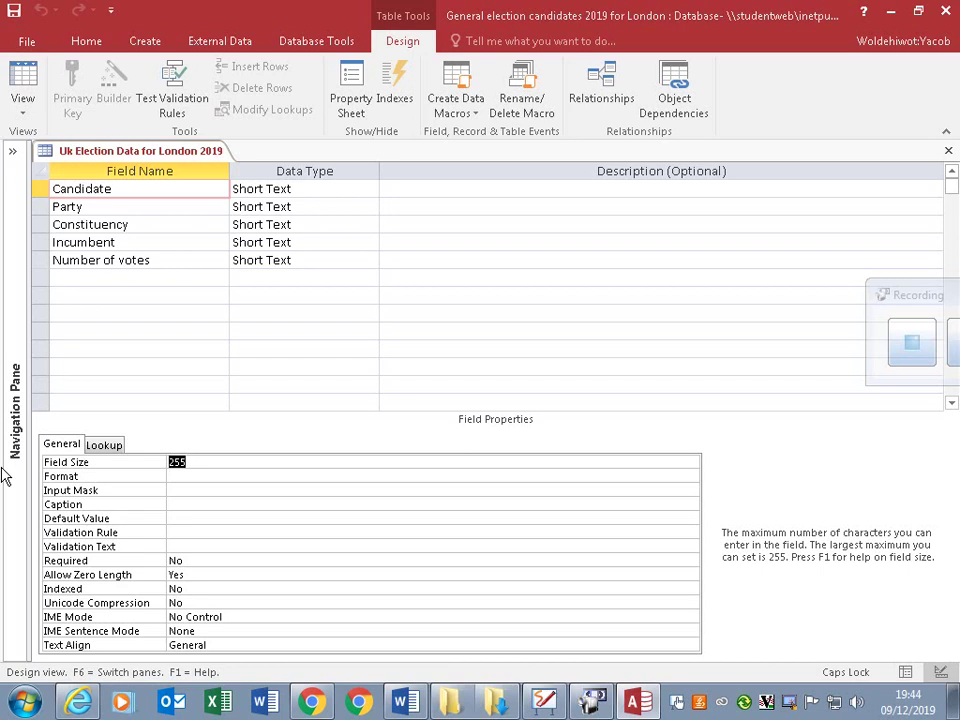
{"action": "type", "text": "25"}
{"action": "left_click", "coordinate": [138, 206]}
{"action": "double_click", "coordinate": [177, 462]}
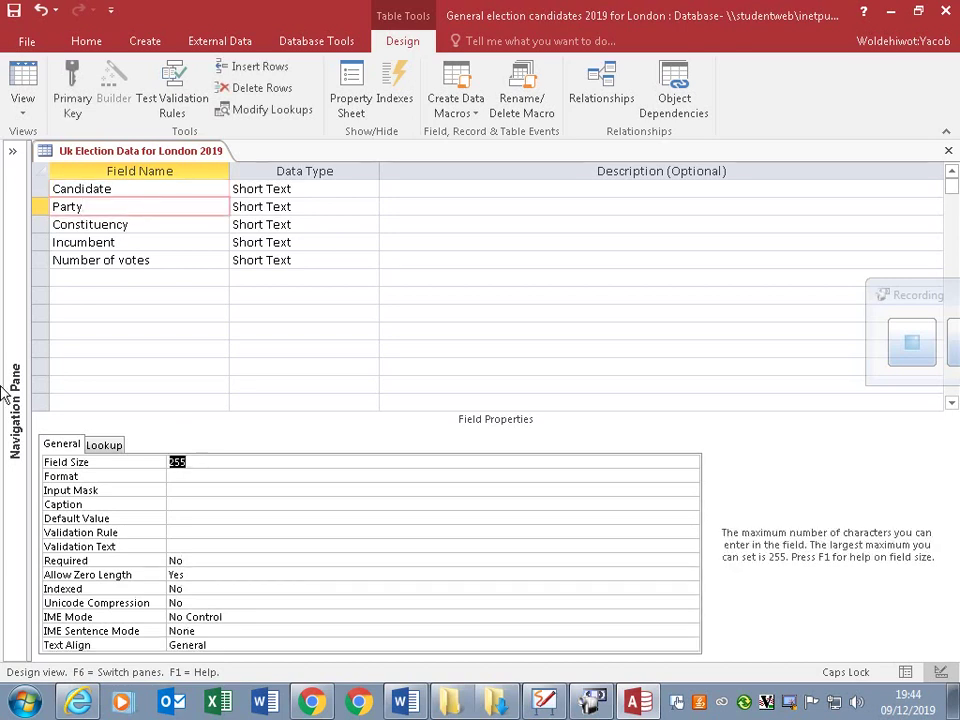
{"action": "type", "text": "40"}
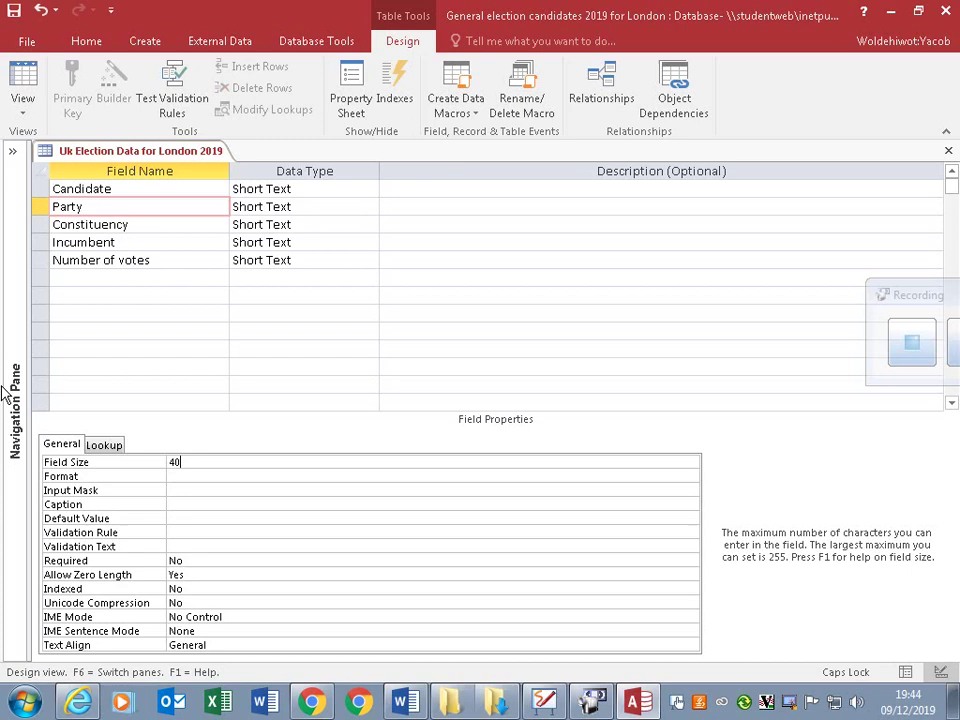
{"action": "left_click", "coordinate": [139, 224]}
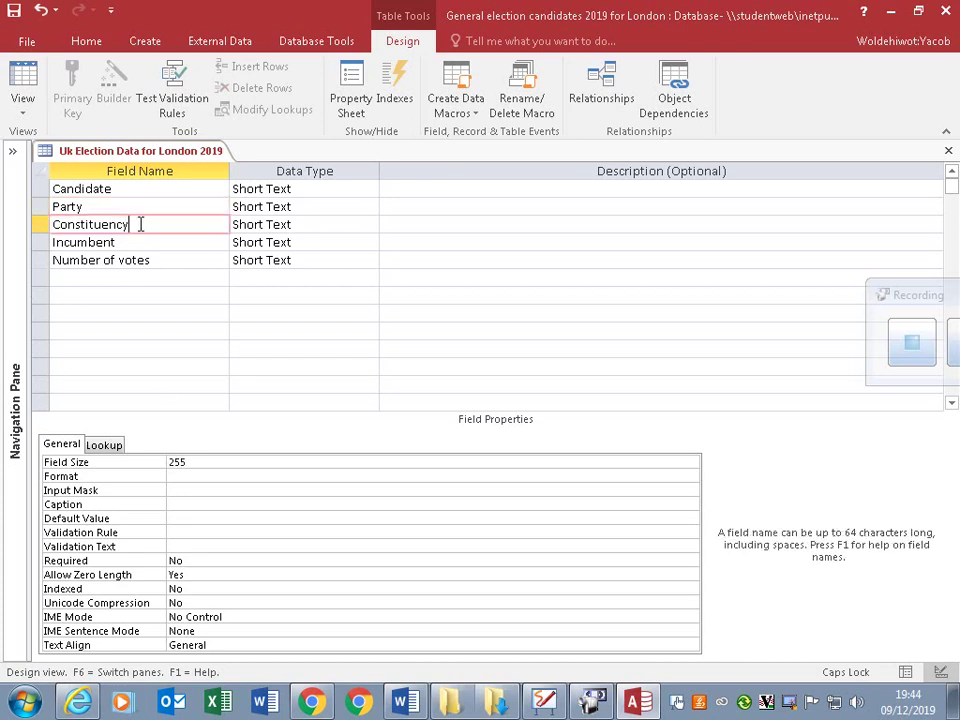
{"action": "double_click", "coordinate": [183, 462]}
{"action": "type", "text": "30"}
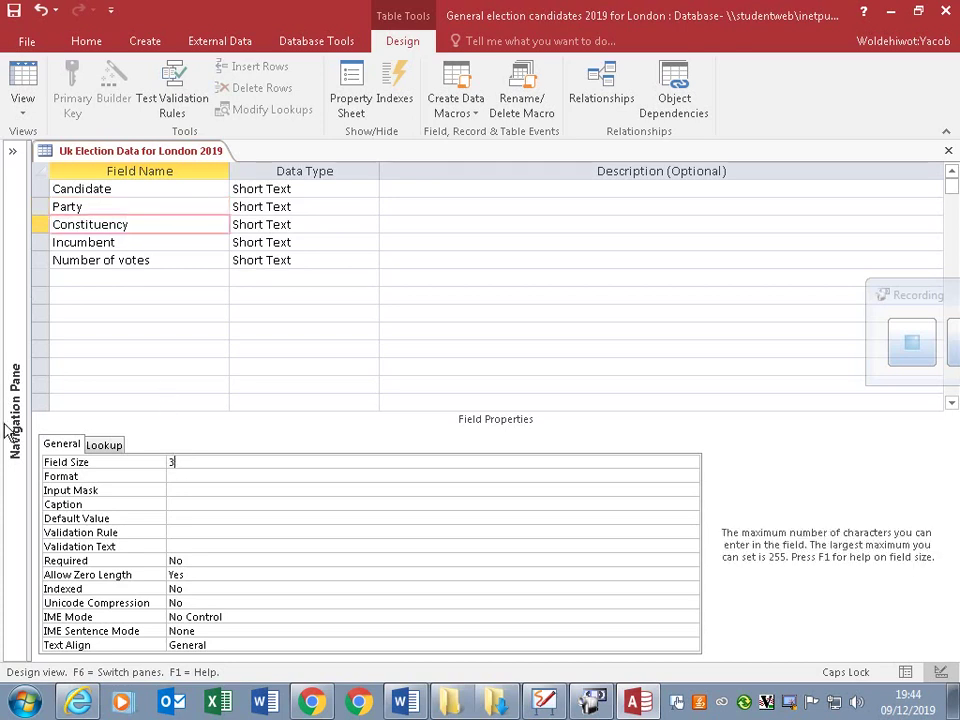
{"action": "left_click", "coordinate": [142, 242]}
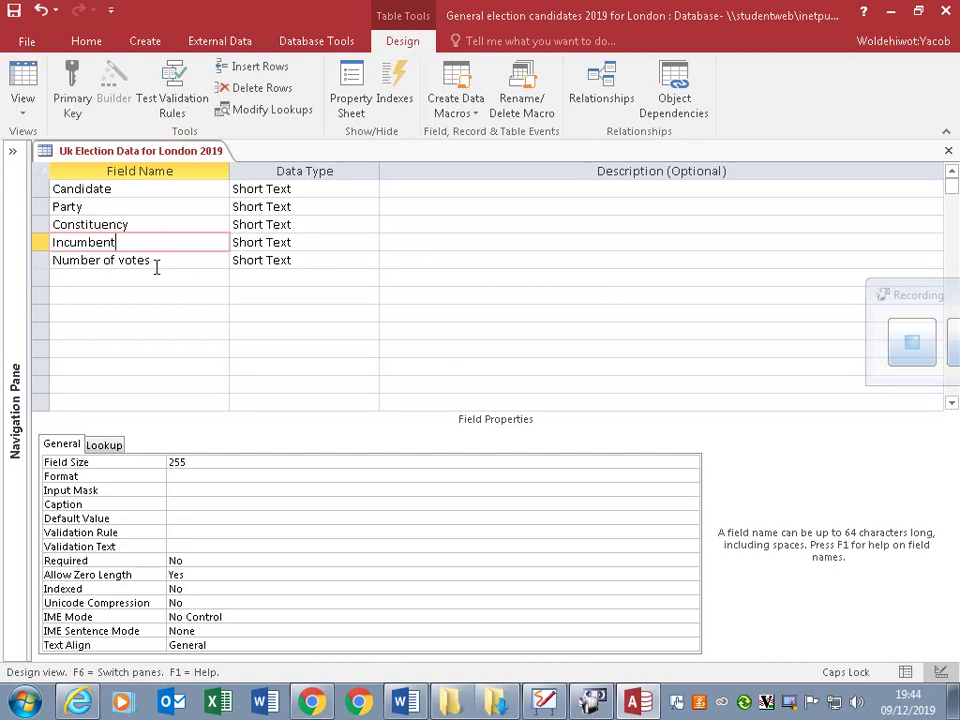
Step: Change Incumbent to a Yes/No field and Number of votes to a Number field
{"action": "left_click", "coordinate": [369, 243]}
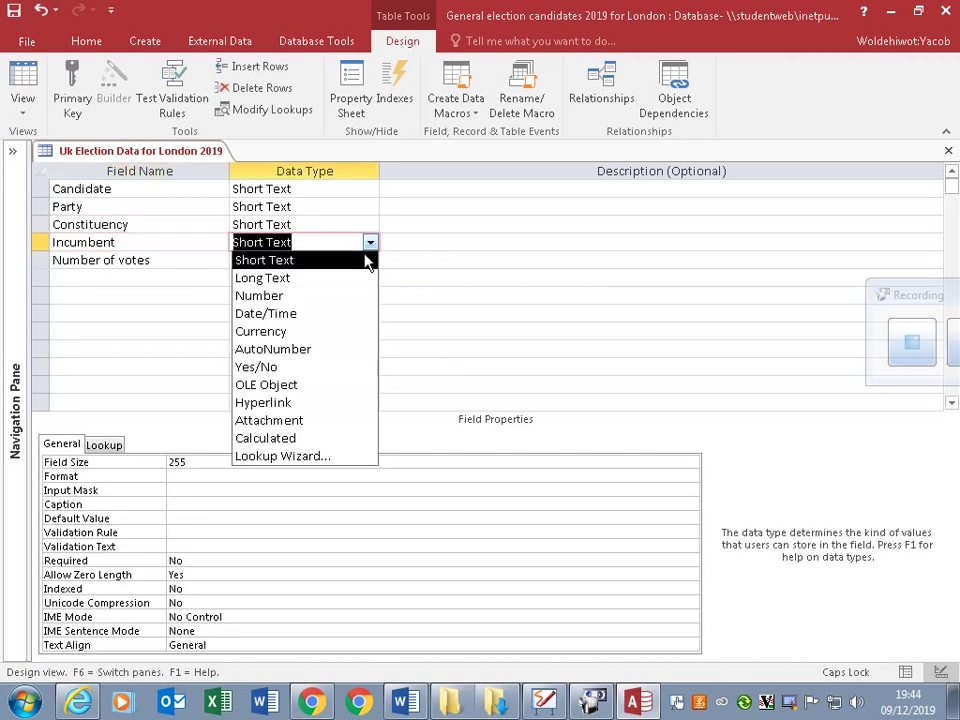
{"action": "left_click", "coordinate": [307, 368]}
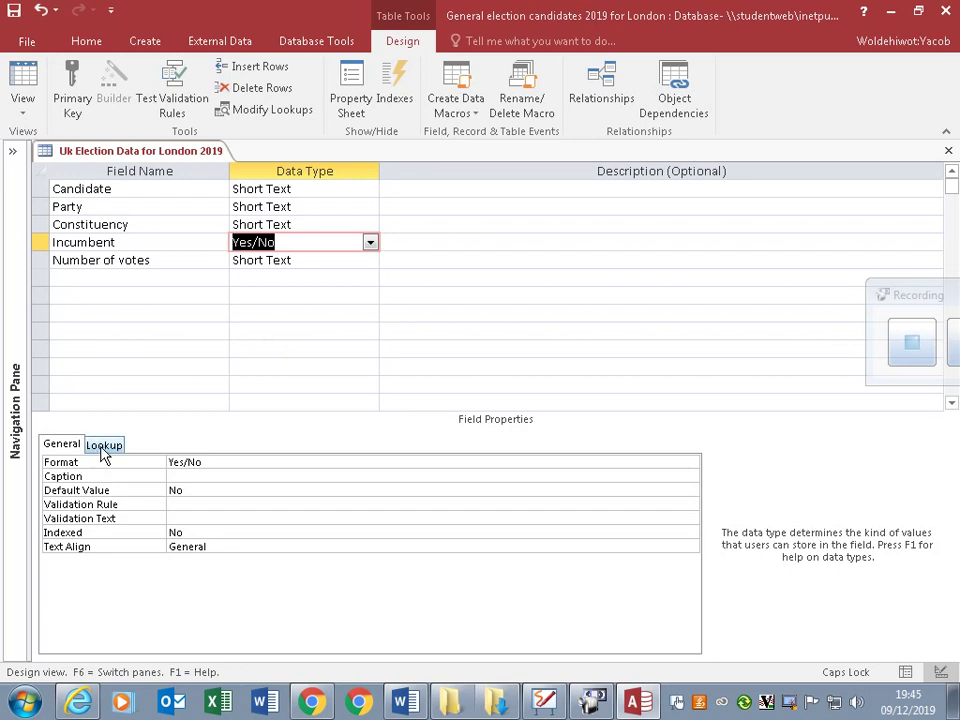
{"action": "left_click", "coordinate": [276, 260]}
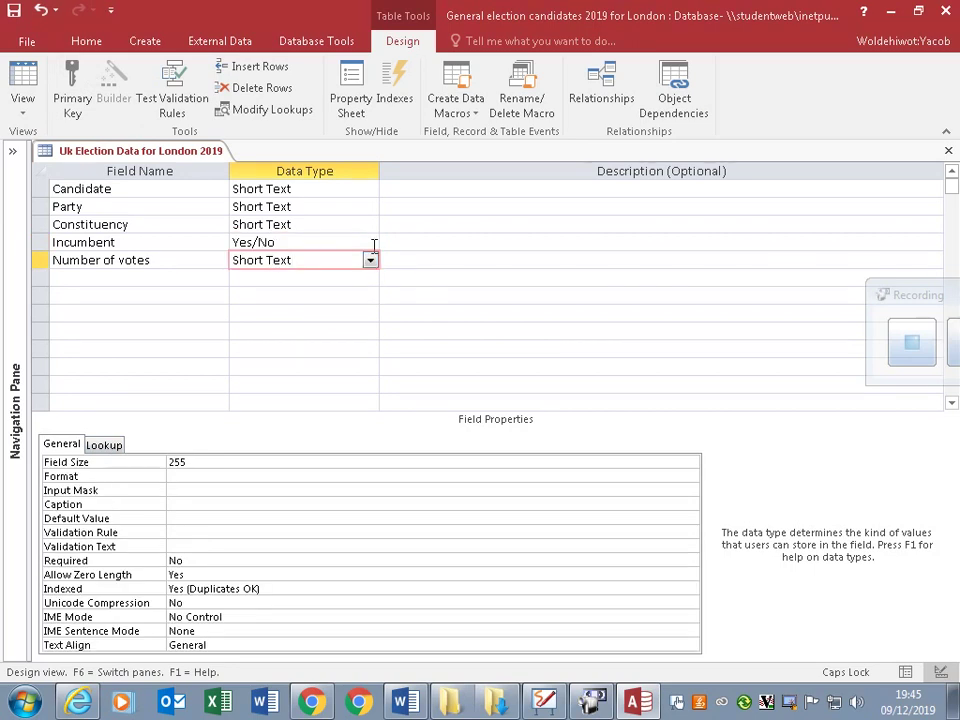
{"action": "left_click", "coordinate": [370, 260]}
{"action": "left_click", "coordinate": [308, 316]}
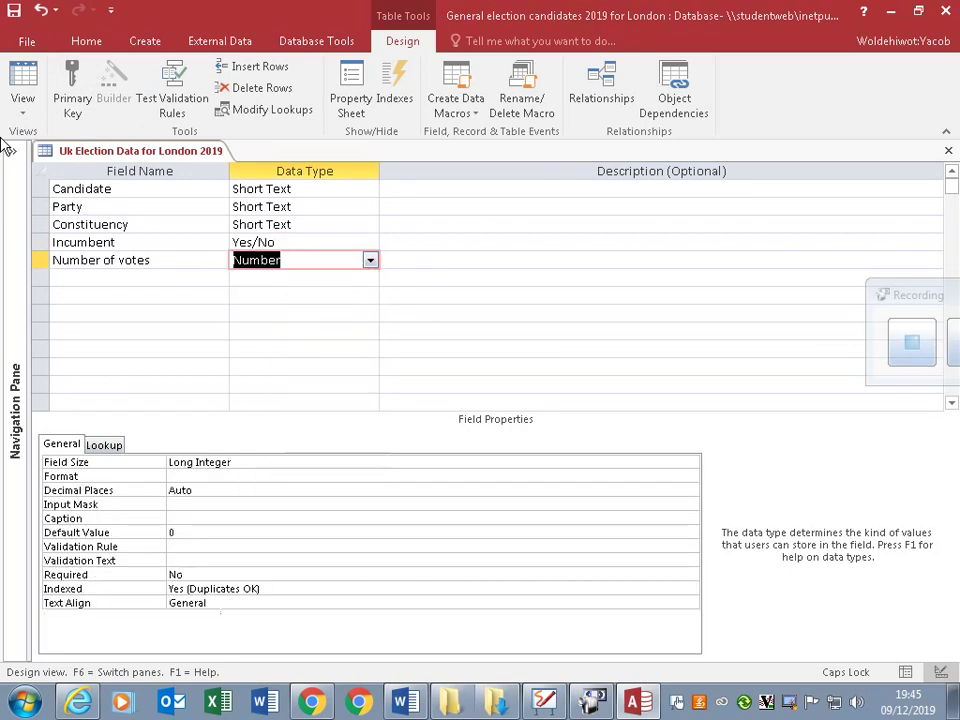
Step: Save the table changes and review its 413 records in Datasheet view
{"action": "left_click", "coordinate": [21, 80]}
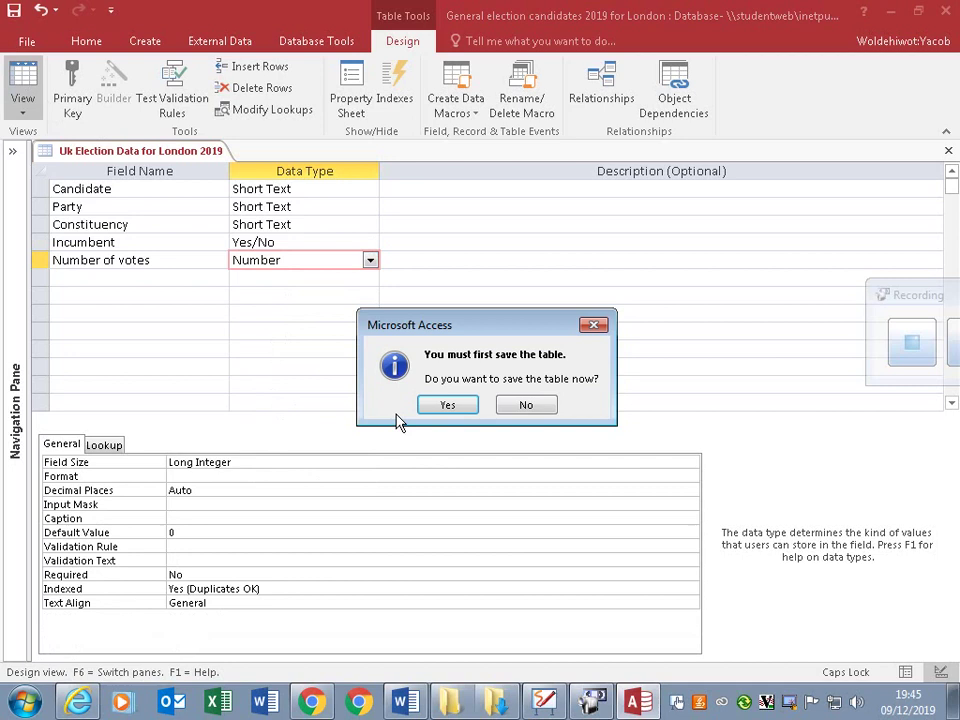
{"action": "left_click", "coordinate": [445, 406]}
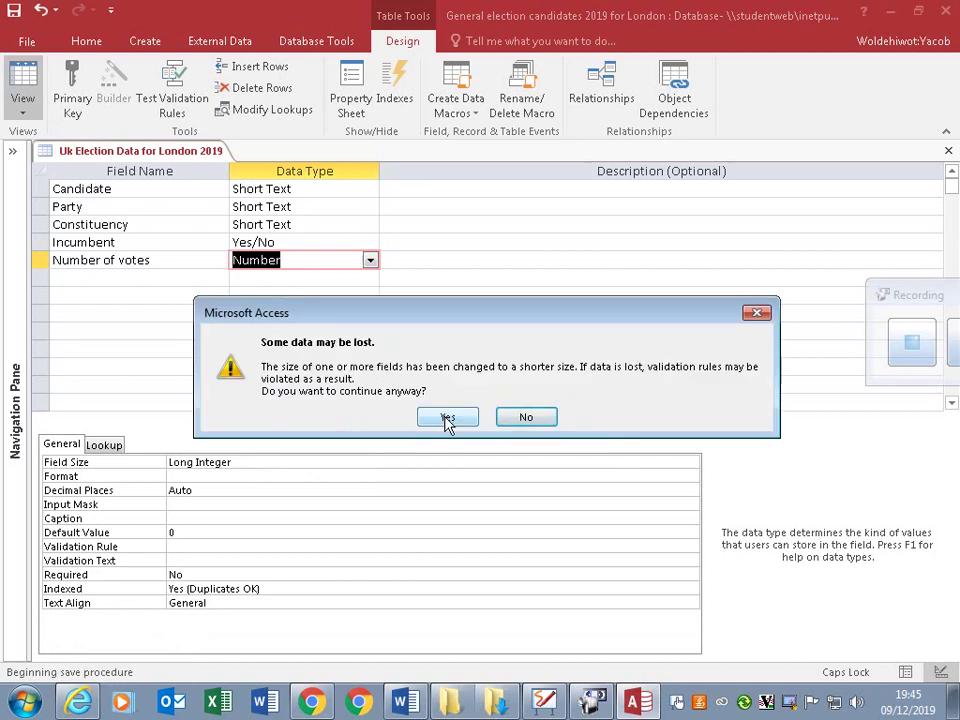
{"action": "left_click", "coordinate": [447, 418]}
{"action": "left_click", "coordinate": [447, 416]}
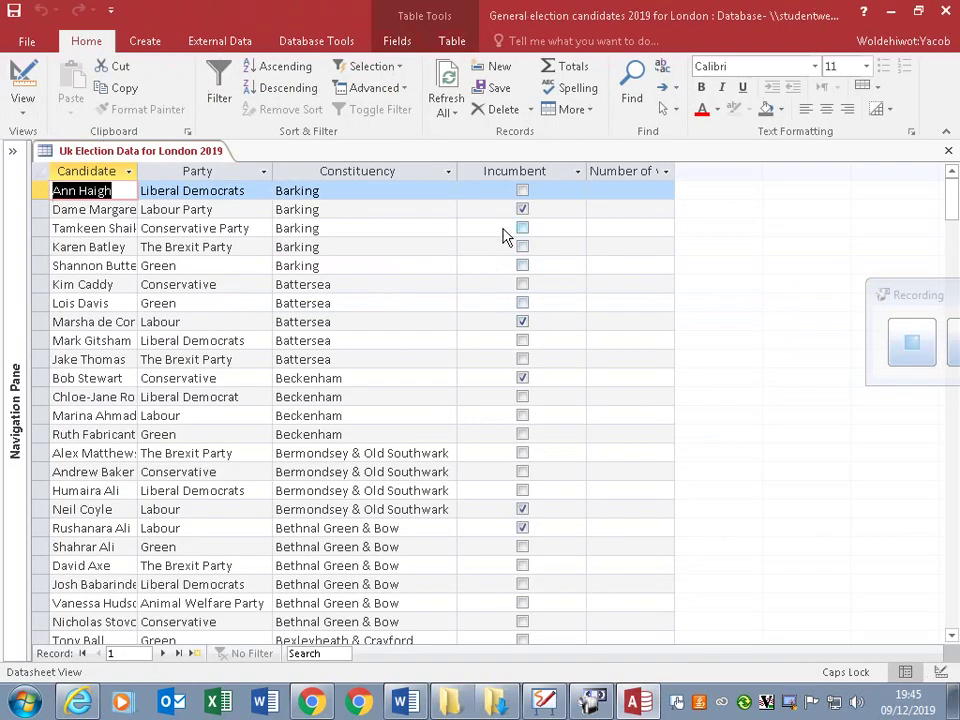
{"action": "scroll", "coordinate": [482, 410], "scroll_direction": "down", "scroll_amount": 15}
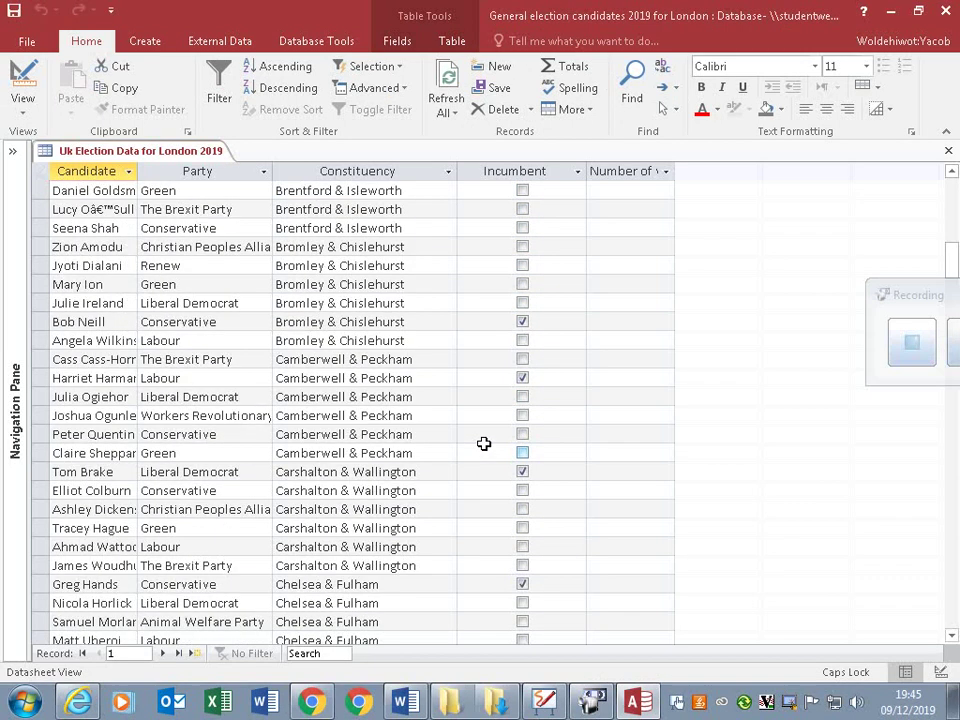
{"action": "scroll", "coordinate": [484, 443], "scroll_direction": "down", "scroll_amount": 11}
{"action": "scroll", "coordinate": [240, 274], "scroll_direction": "up", "scroll_amount": 9}
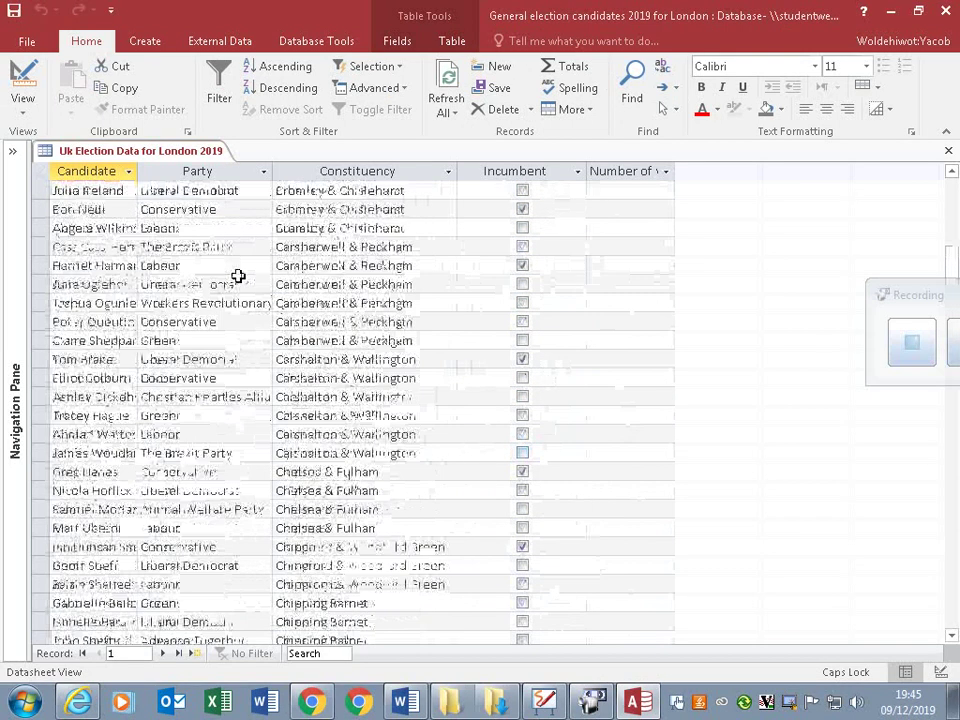
{"action": "scroll", "coordinate": [240, 274], "scroll_direction": "up", "scroll_amount": 17}
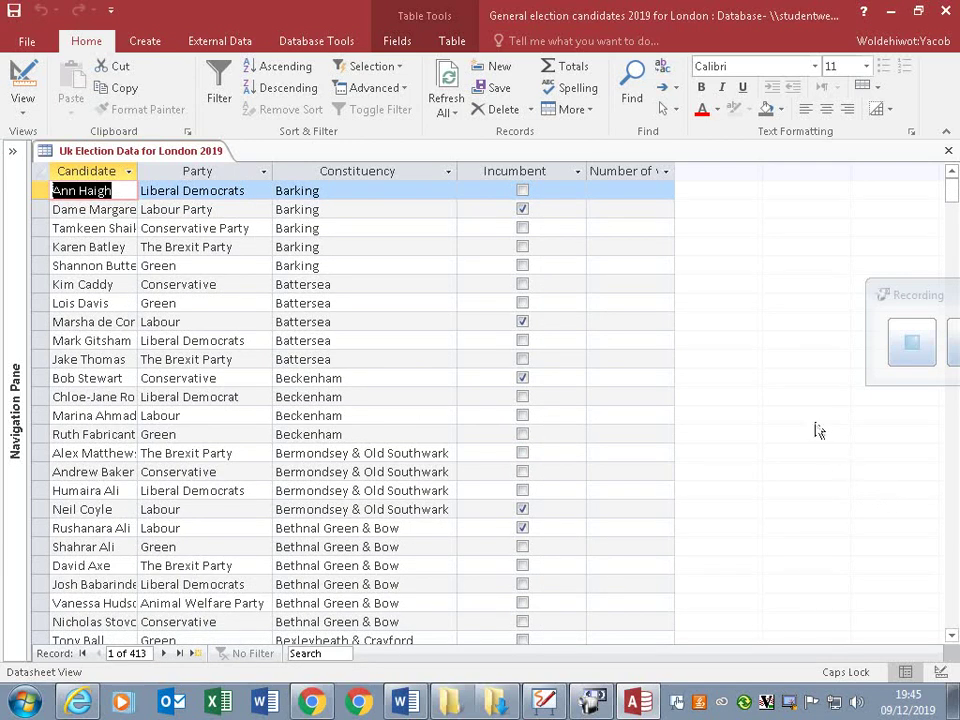
Step: Check the task instructions in Word and return to the Access election database
{"action": "left_click", "coordinate": [403, 703]}
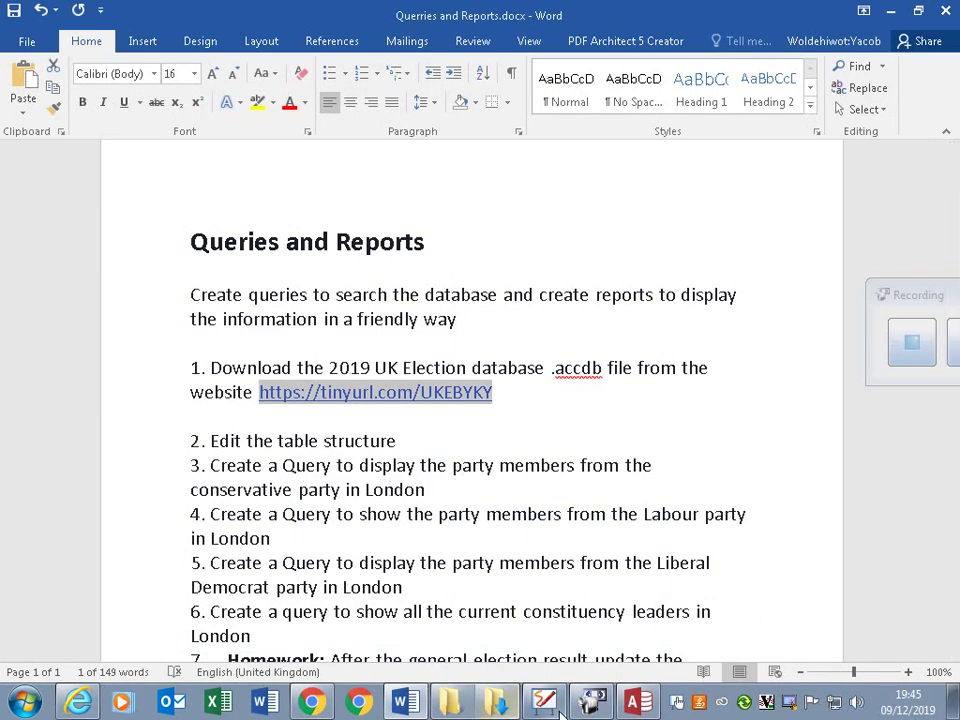
{"action": "left_click", "coordinate": [640, 704]}
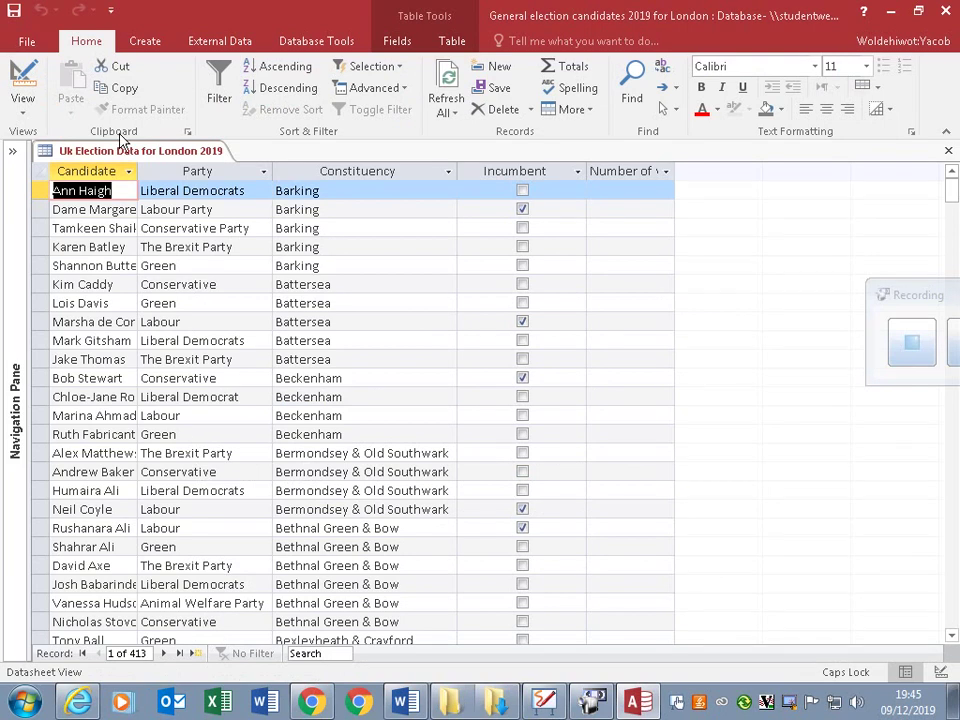
{"action": "left_click", "coordinate": [152, 45]}
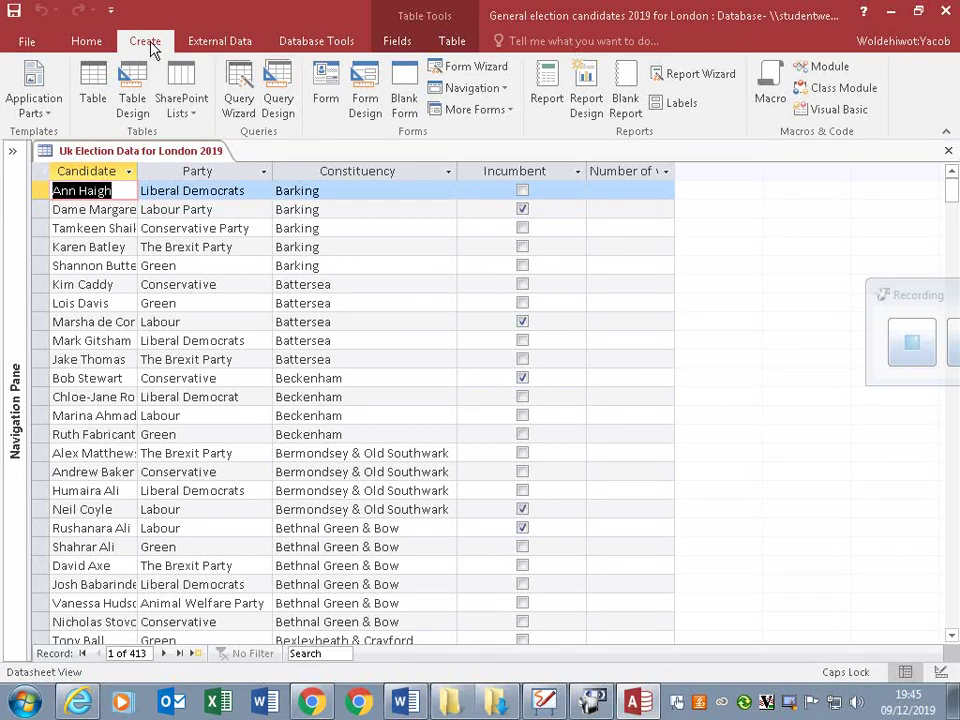
Step: Create a query design on the election table with all five fields in the grid
{"action": "left_click", "coordinate": [277, 88]}
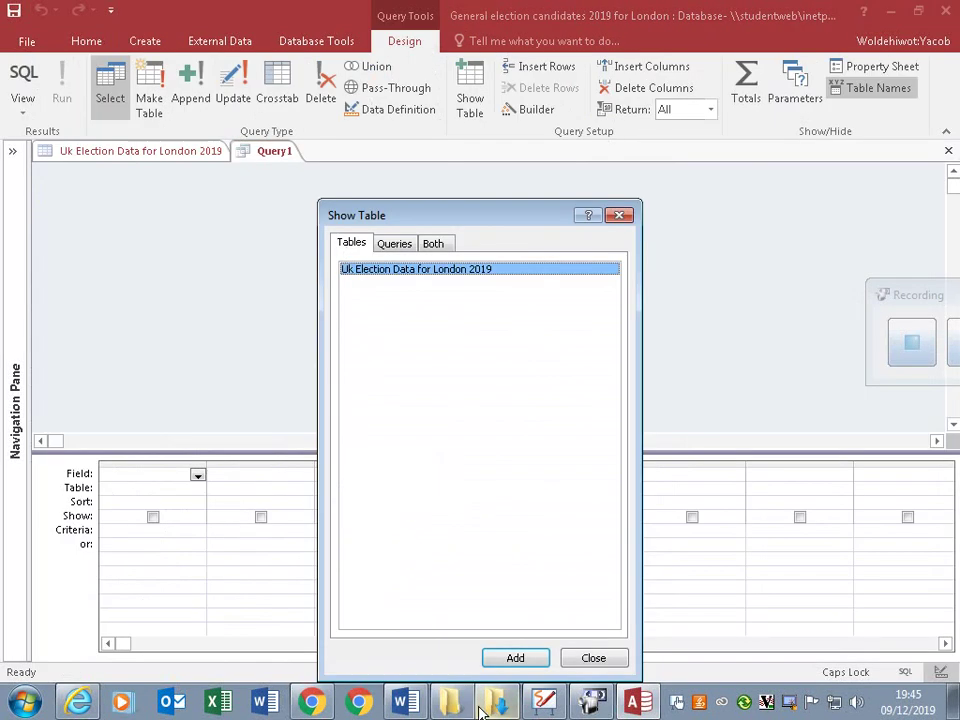
{"action": "left_click", "coordinate": [514, 662]}
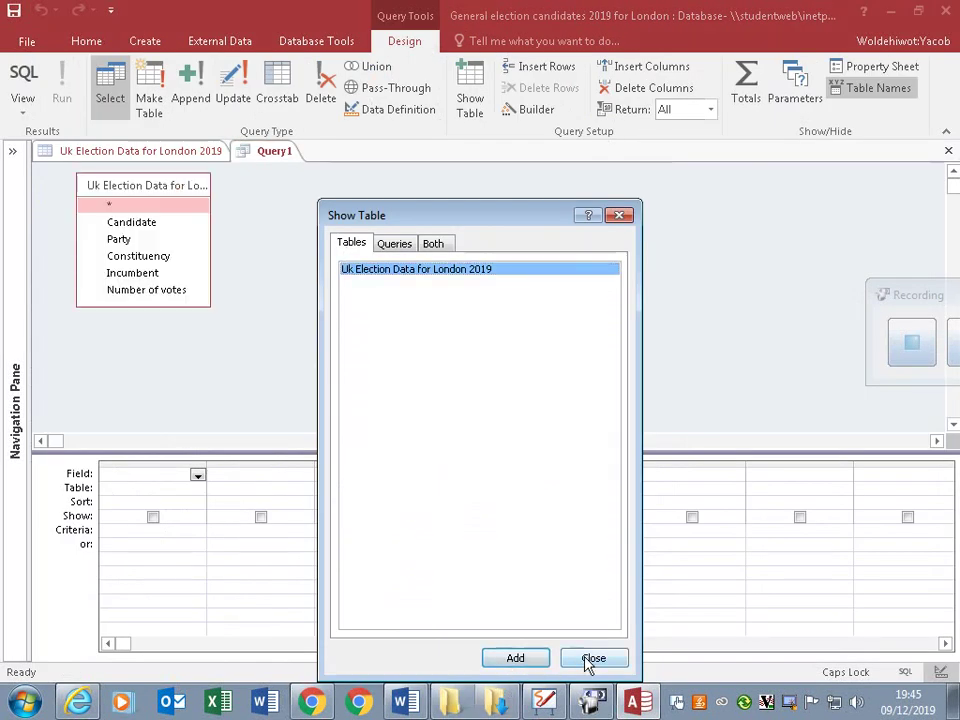
{"action": "left_click", "coordinate": [588, 660]}
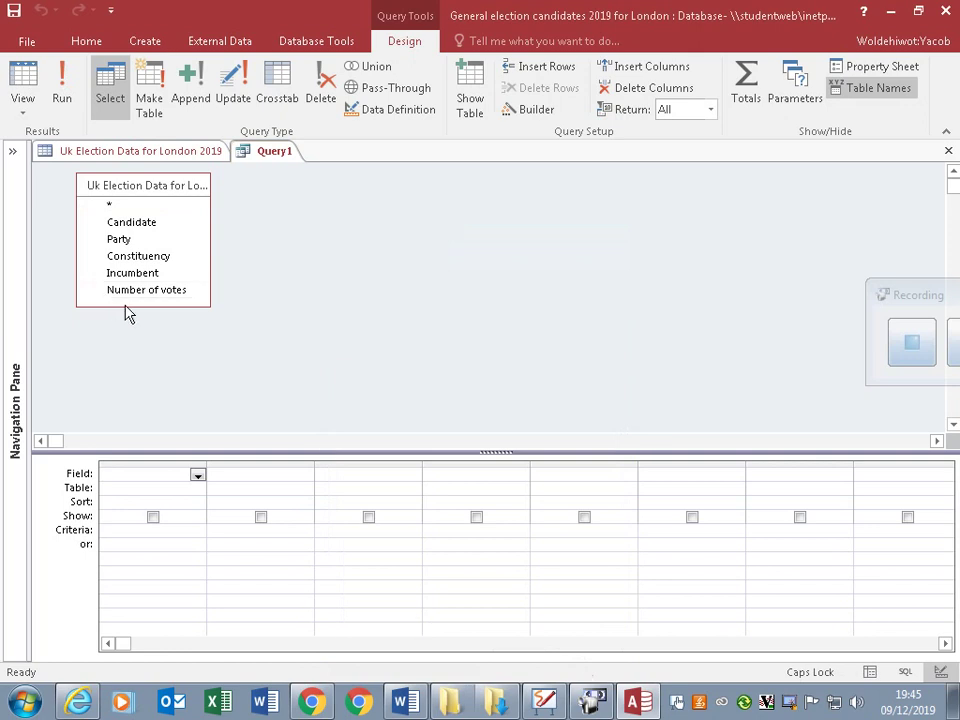
{"action": "left_click", "coordinate": [130, 187]}
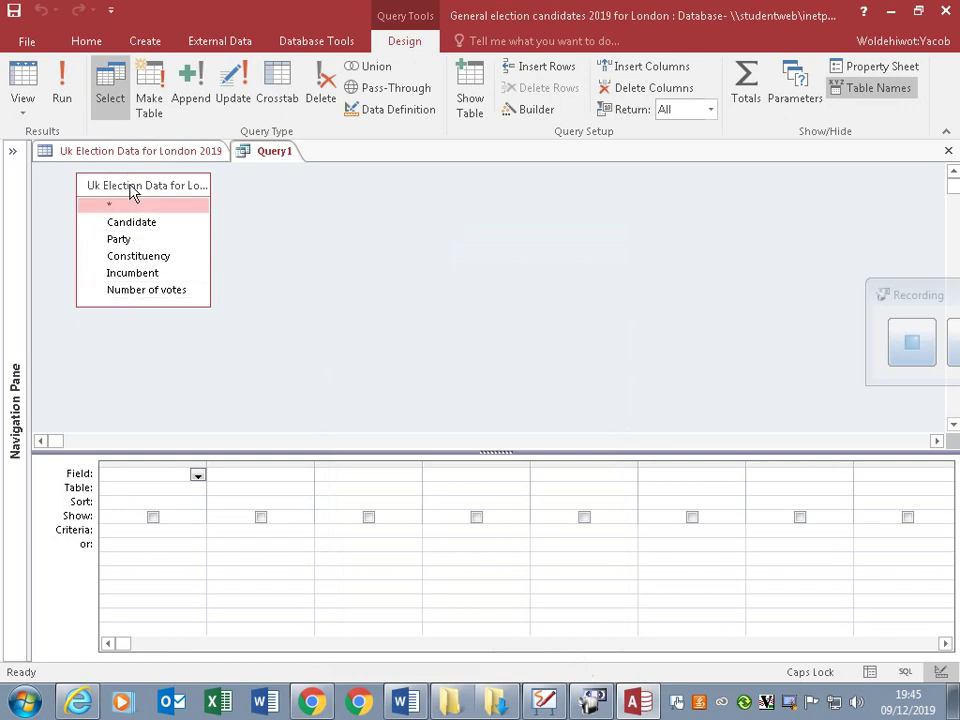
{"action": "double_click", "coordinate": [130, 187]}
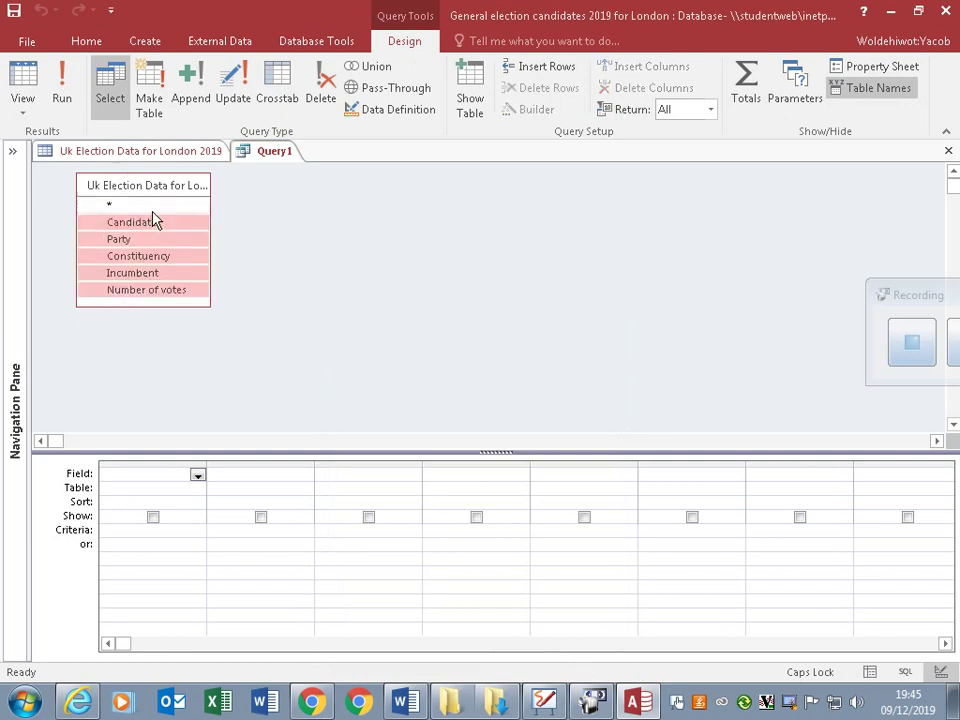
{"action": "left_click_drag", "start_coordinate": [154, 227], "coordinate": [156, 474]}
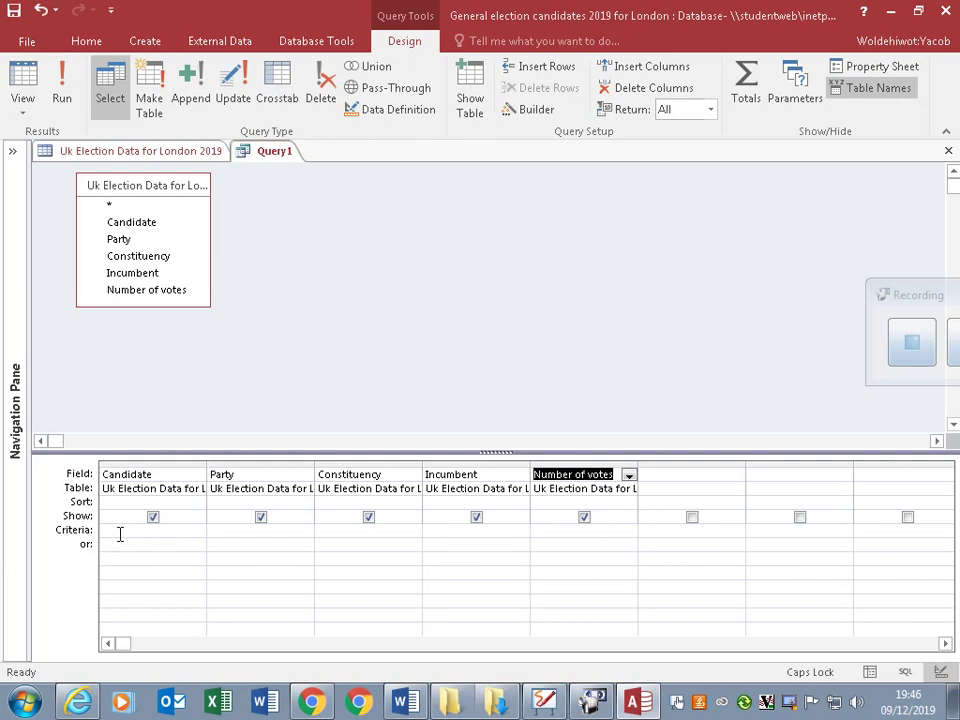
Step: Copy 'Conservative' from a Party cell in the election table and go back to Query1
{"action": "left_click", "coordinate": [85, 151]}
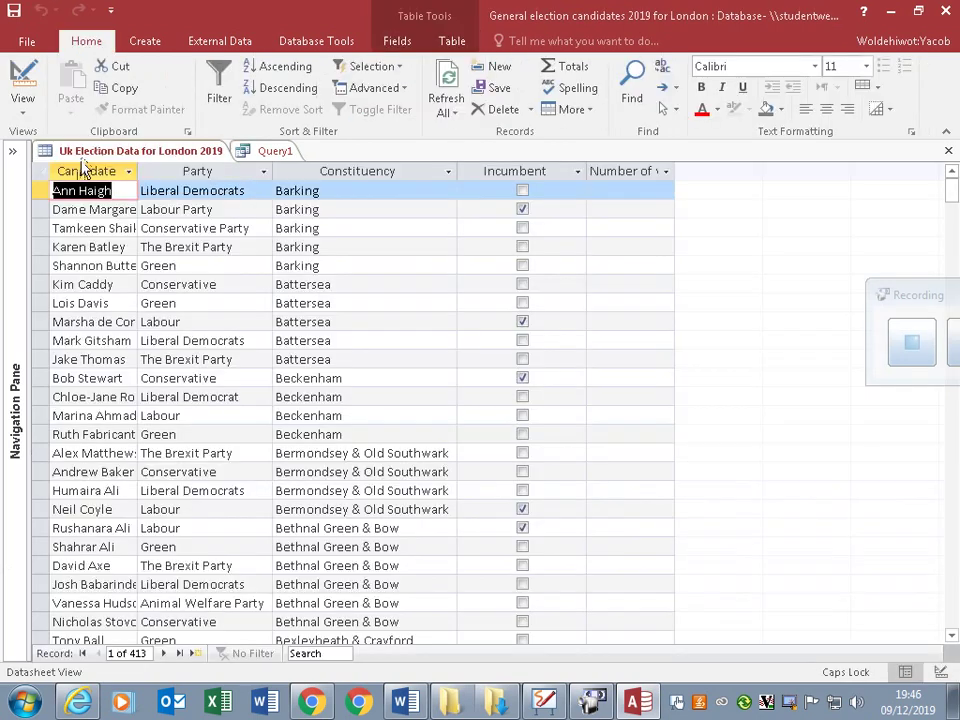
{"action": "left_click_drag", "start_coordinate": [252, 230], "coordinate": [138, 228]}
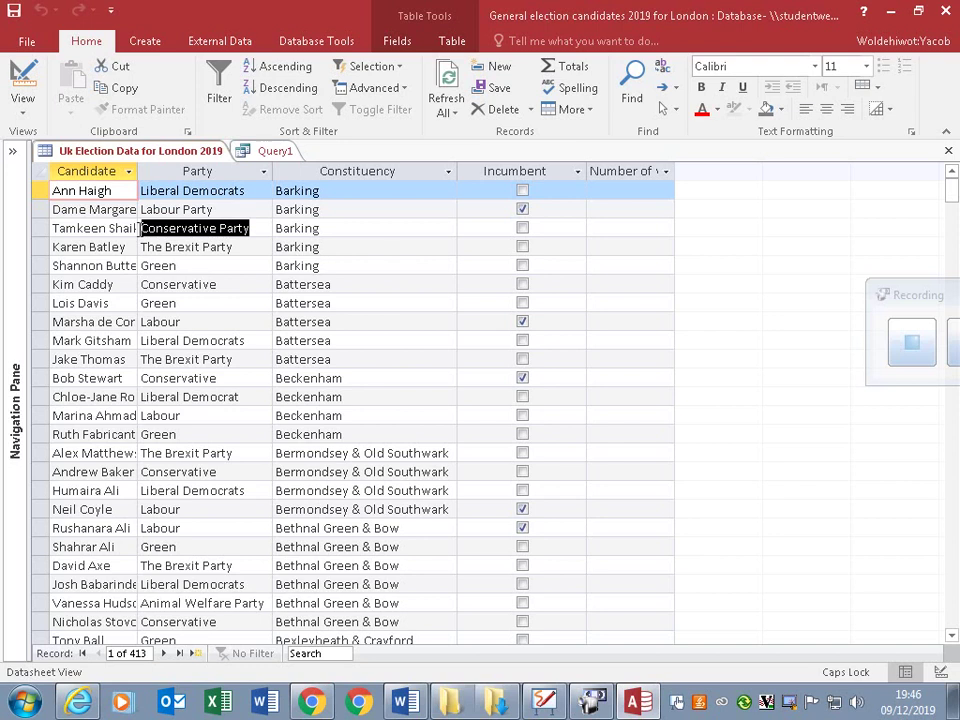
{"action": "left_click_drag", "start_coordinate": [138, 228], "coordinate": [137, 228]}
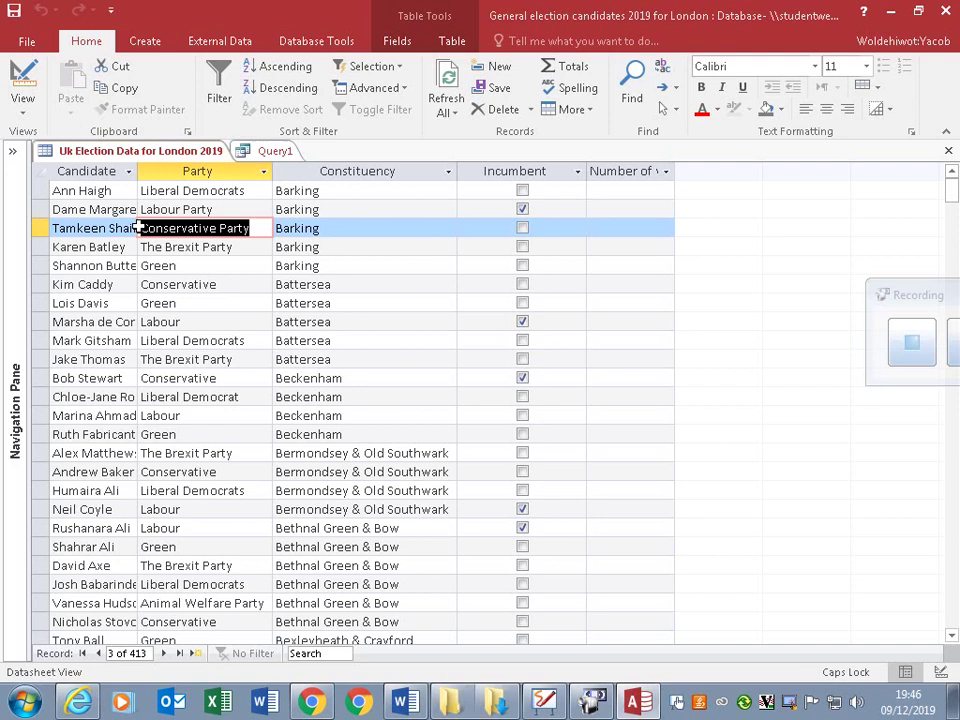
{"action": "left_click", "coordinate": [220, 228]}
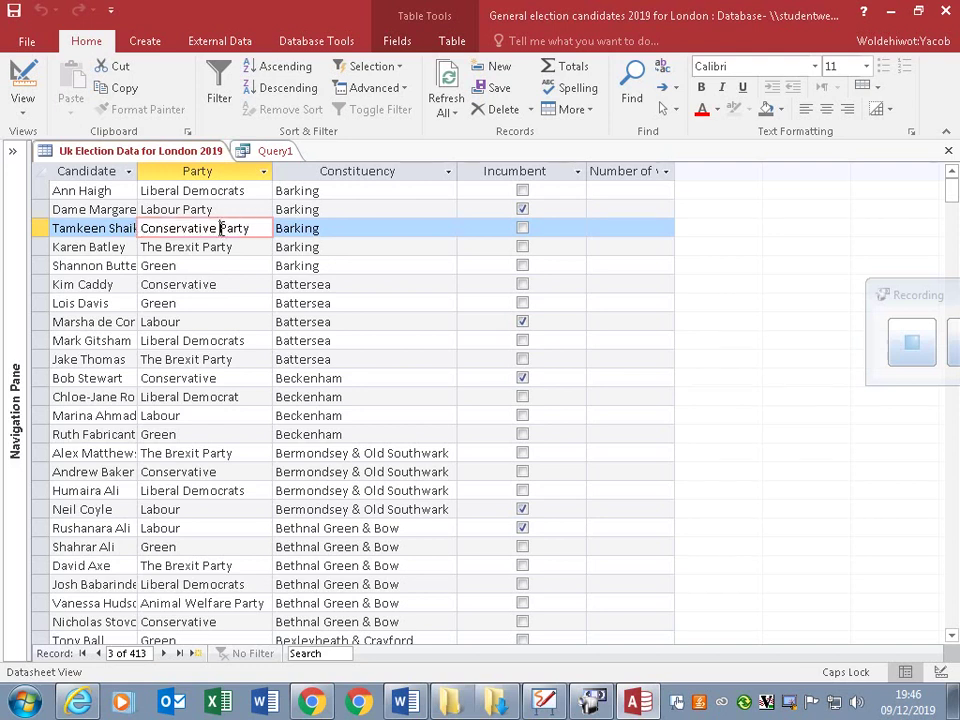
{"action": "left_click_drag", "start_coordinate": [218, 228], "coordinate": [118, 228]}
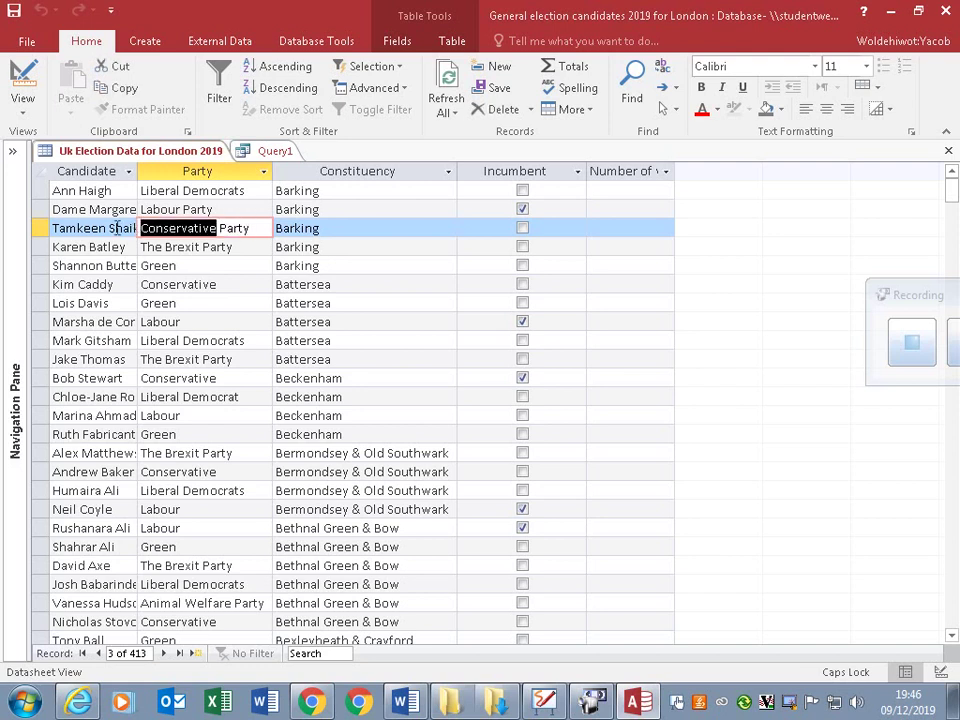
{"action": "left_click", "coordinate": [120, 88]}
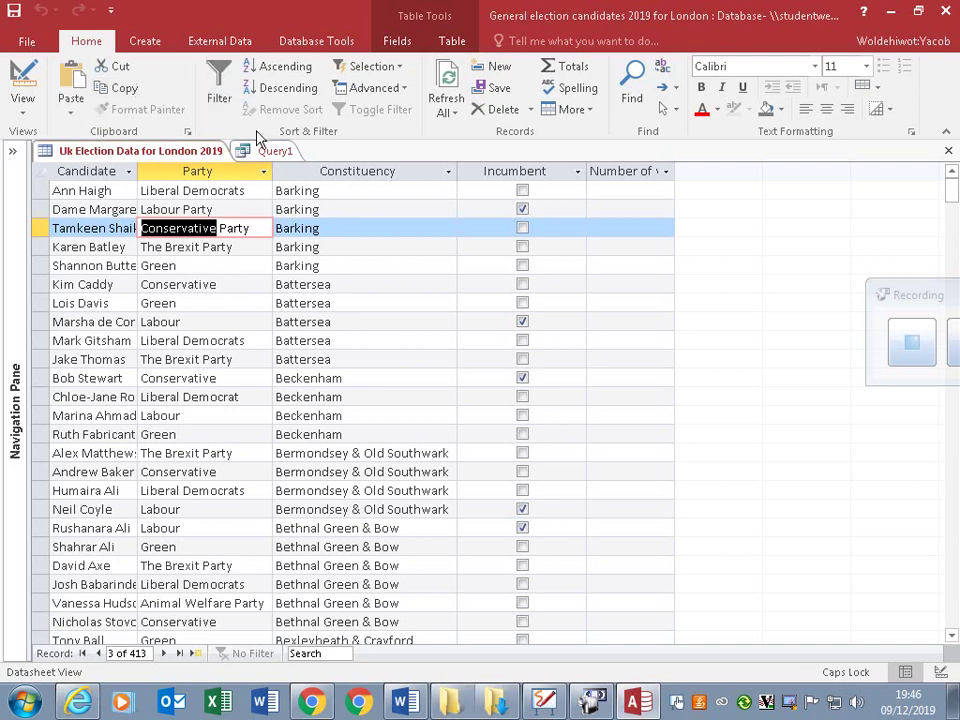
{"action": "left_click", "coordinate": [275, 152]}
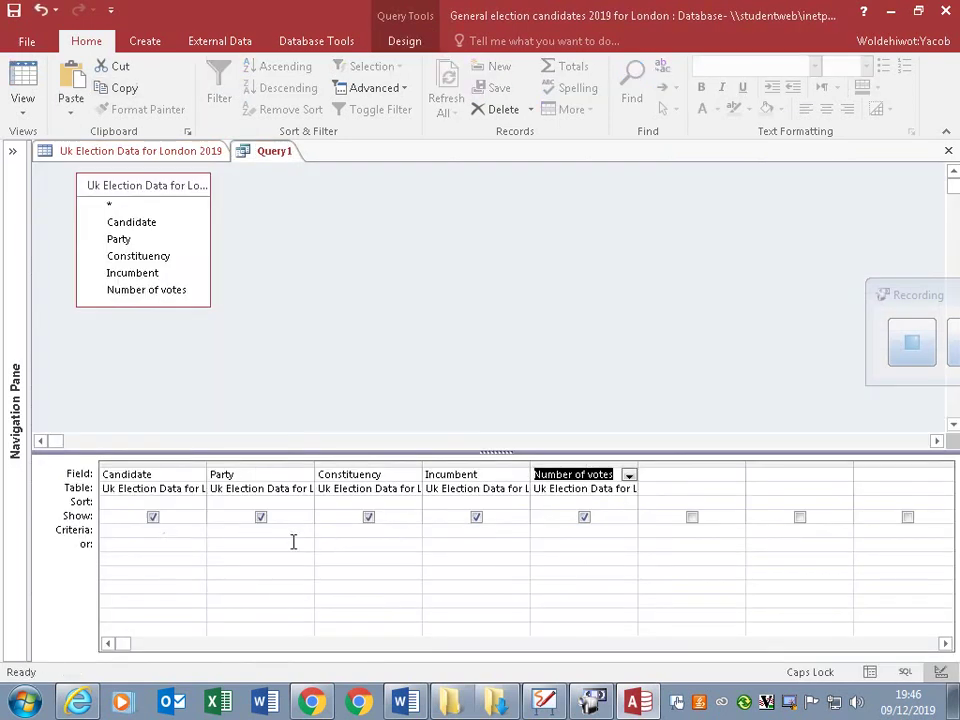
Step: Enter Conservative* as the Party field's criterion
{"action": "left_click", "coordinate": [262, 531]}
{"action": "key", "text": "ctrl+v"}
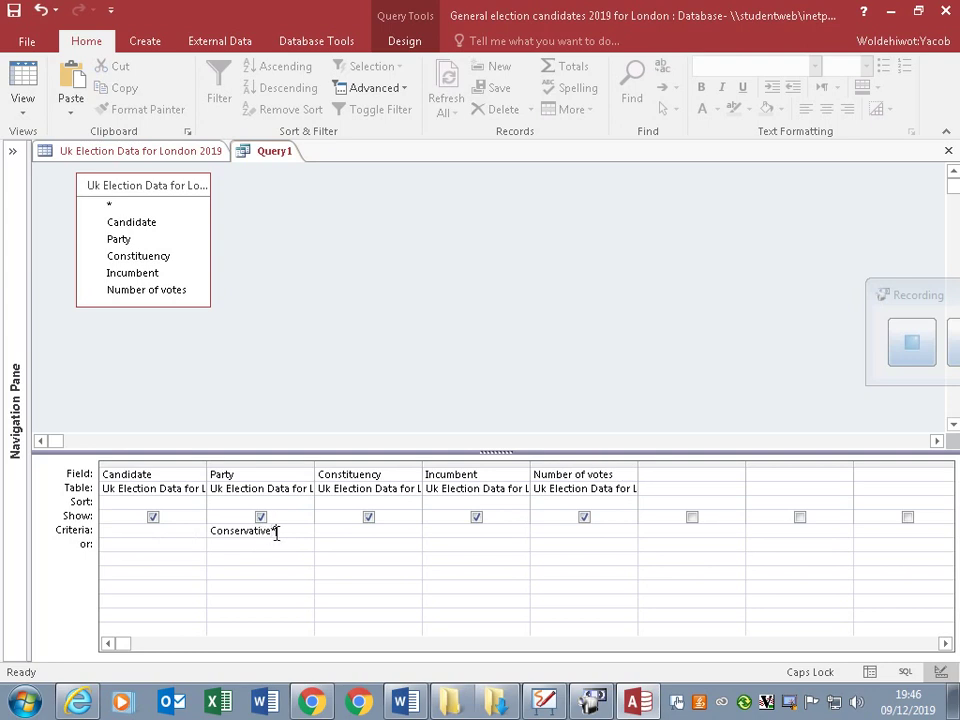
{"action": "type", "text": "*"}
{"action": "left_click", "coordinate": [277, 545]}
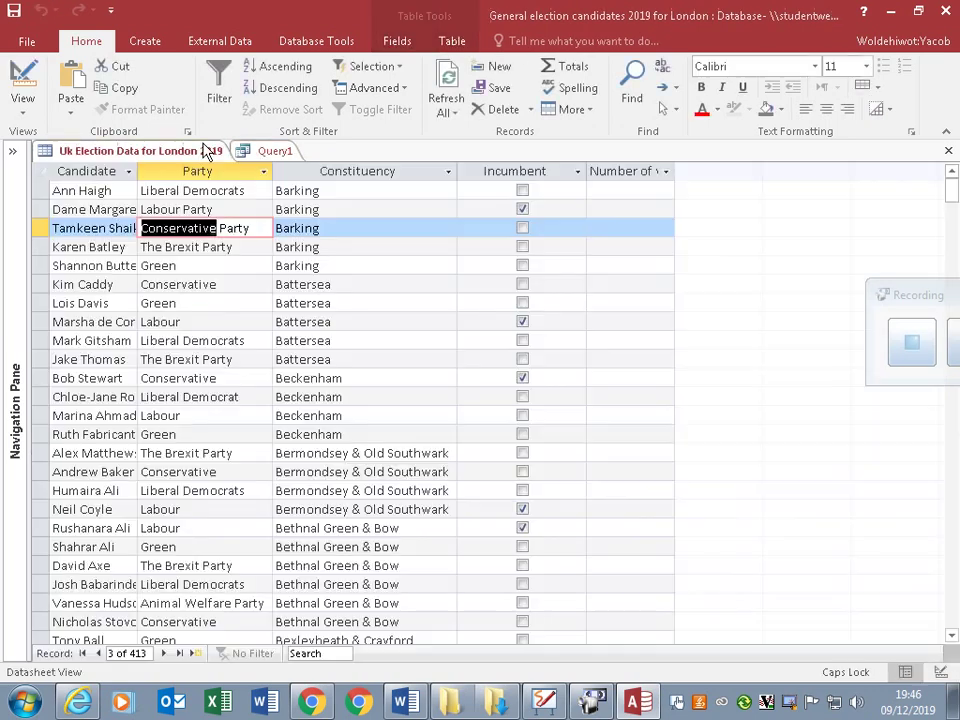
Step: Add lowercase conservative* as the Party field's or criterion
{"action": "left_click", "coordinate": [200, 150]}
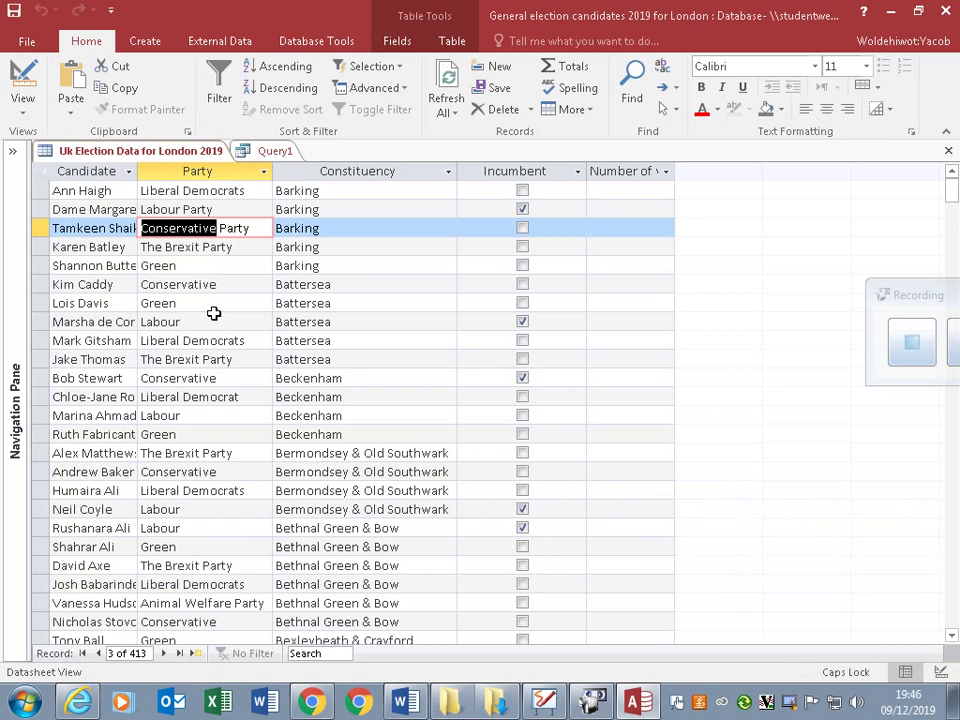
{"action": "scroll", "coordinate": [213, 313], "scroll_direction": "down", "scroll_amount": 4}
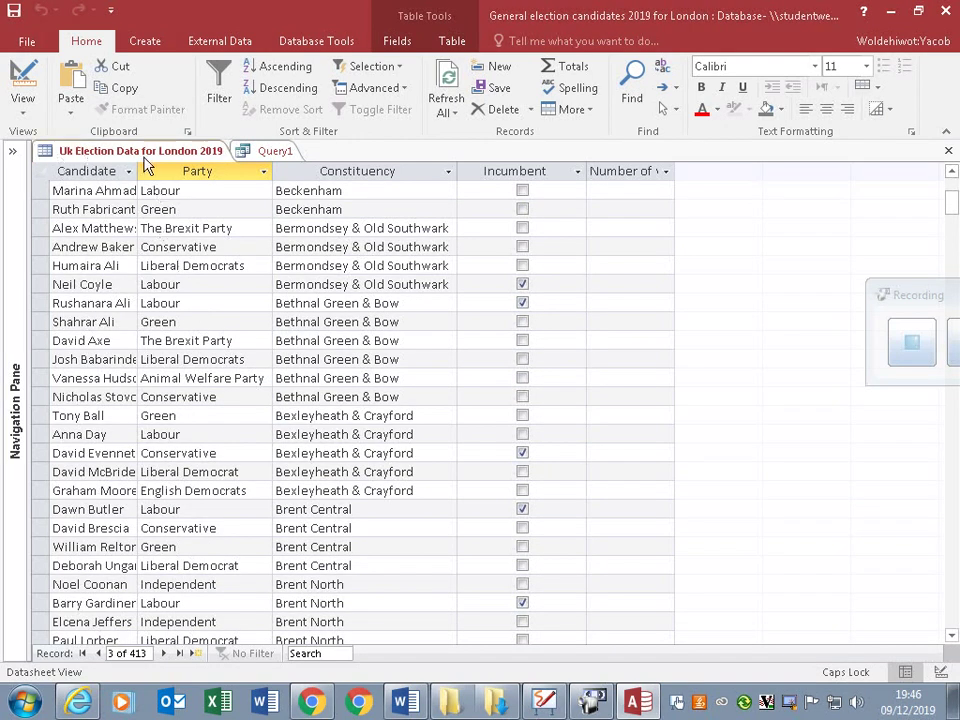
{"action": "left_click", "coordinate": [270, 151]}
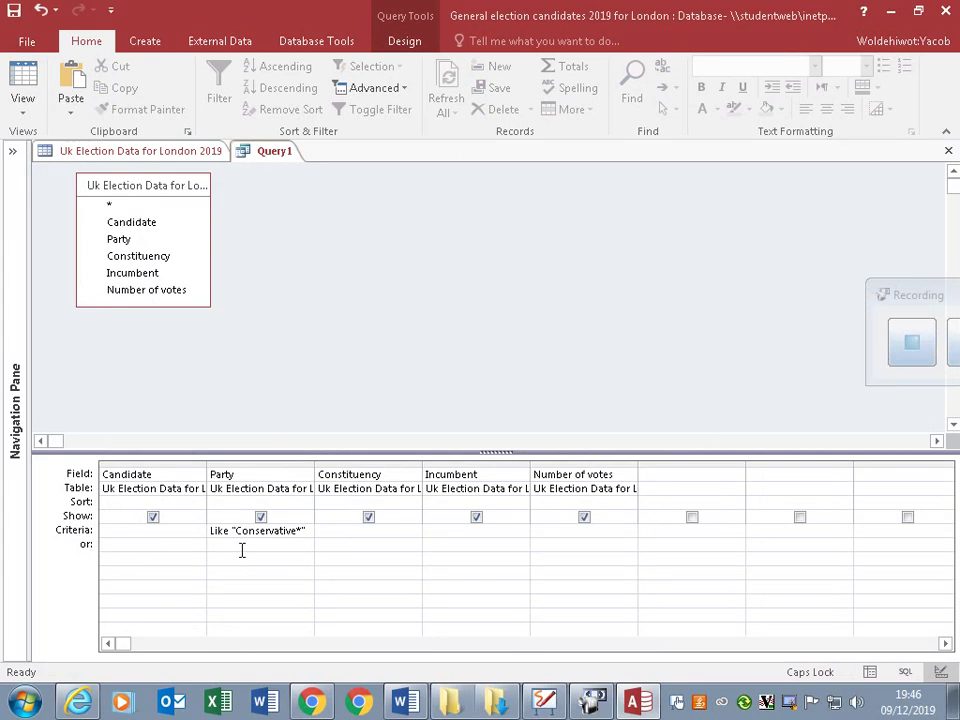
{"action": "key", "text": "ctrl+v"}
{"action": "left_click", "coordinate": [218, 546]}
{"action": "key", "text": "BackSpace"}
{"action": "type", "text": "c"}
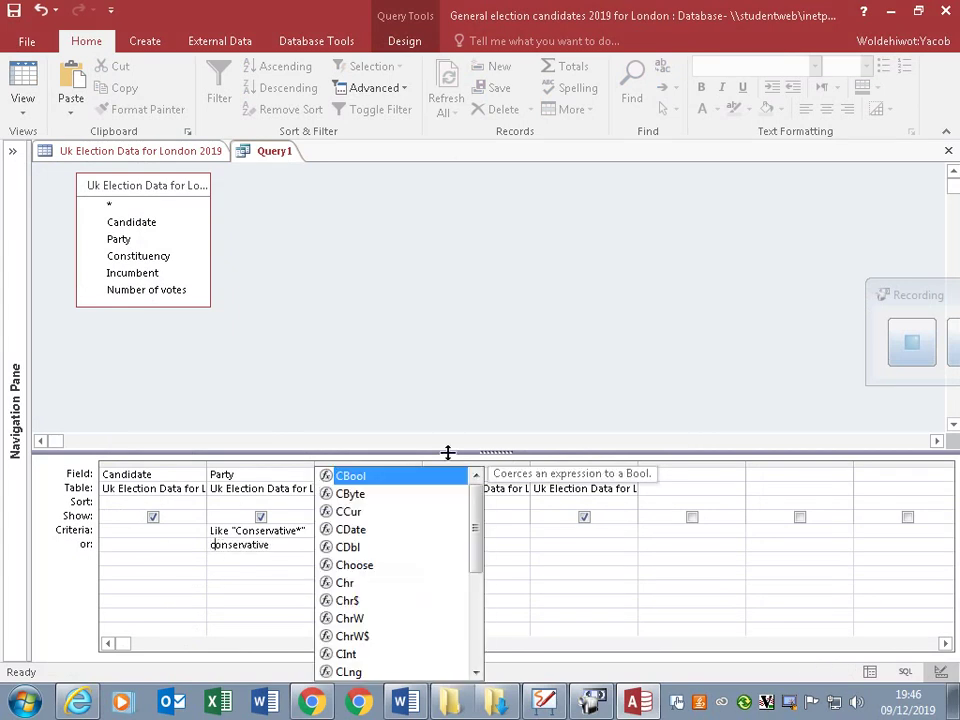
{"action": "left_click", "coordinate": [298, 530]}
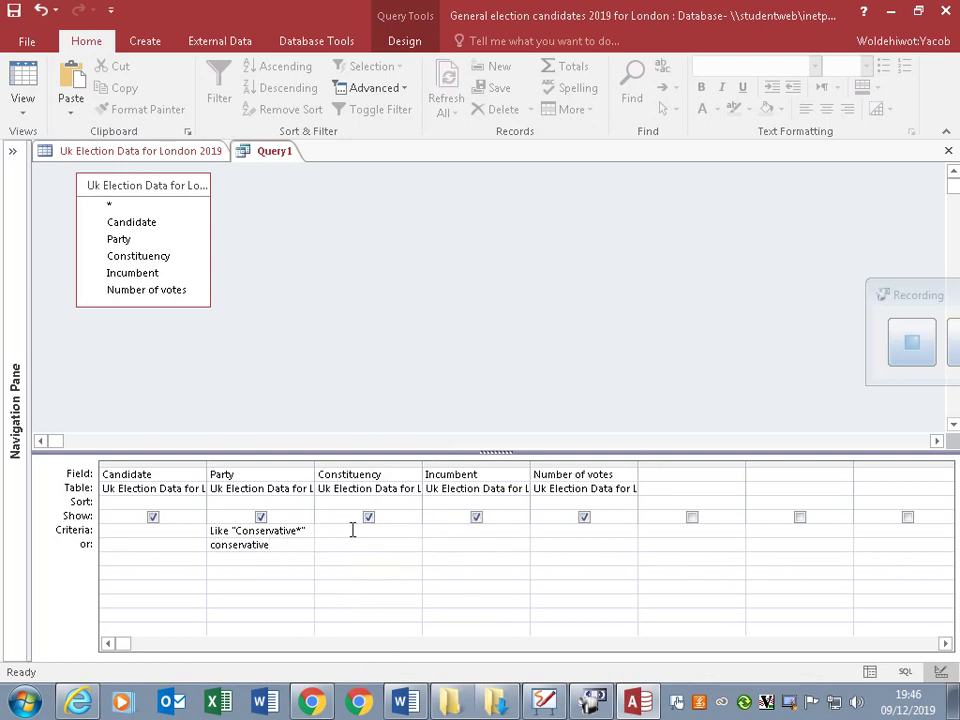
{"action": "type", "text": "*"}
{"action": "left_click", "coordinate": [275, 567]}
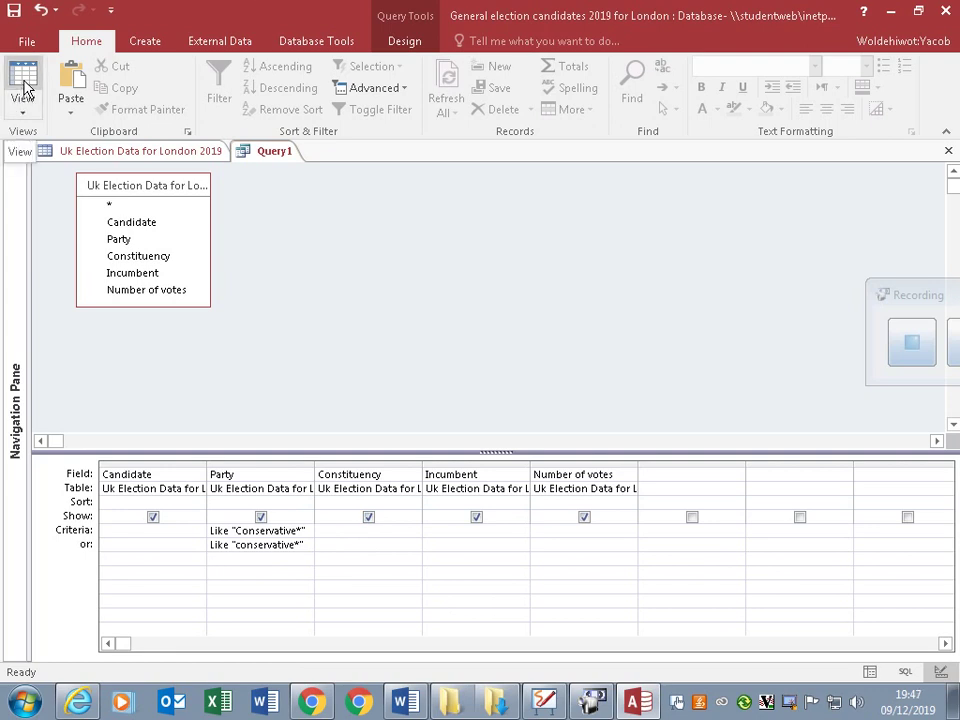
Step: Save the query as 'Conservative' using Save Object As
{"action": "left_click", "coordinate": [27, 42]}
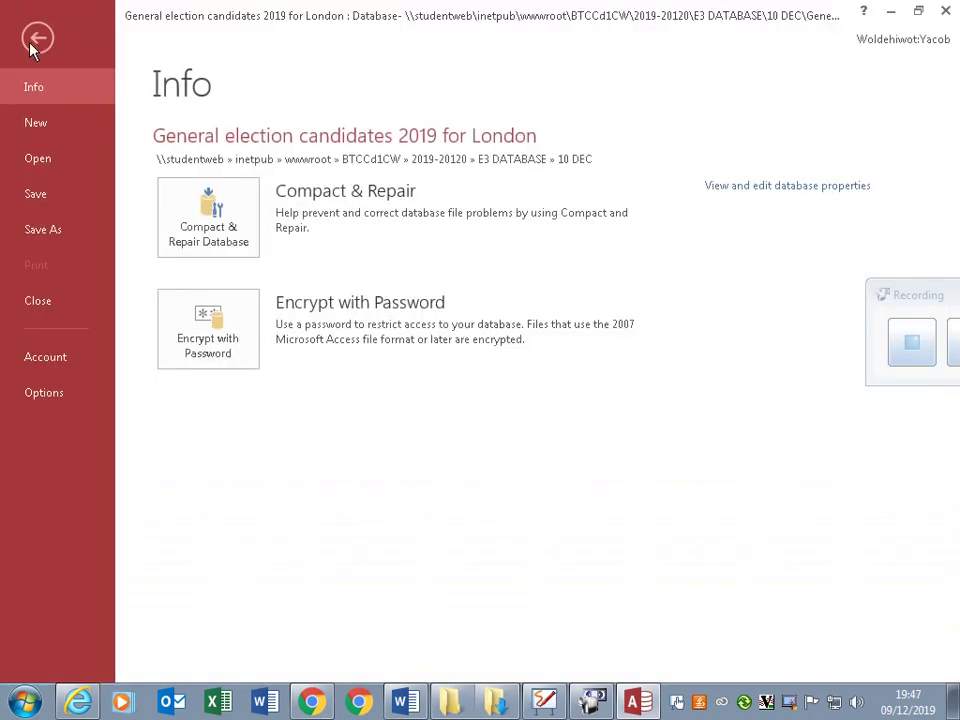
{"action": "left_click", "coordinate": [55, 232]}
{"action": "left_click", "coordinate": [296, 246]}
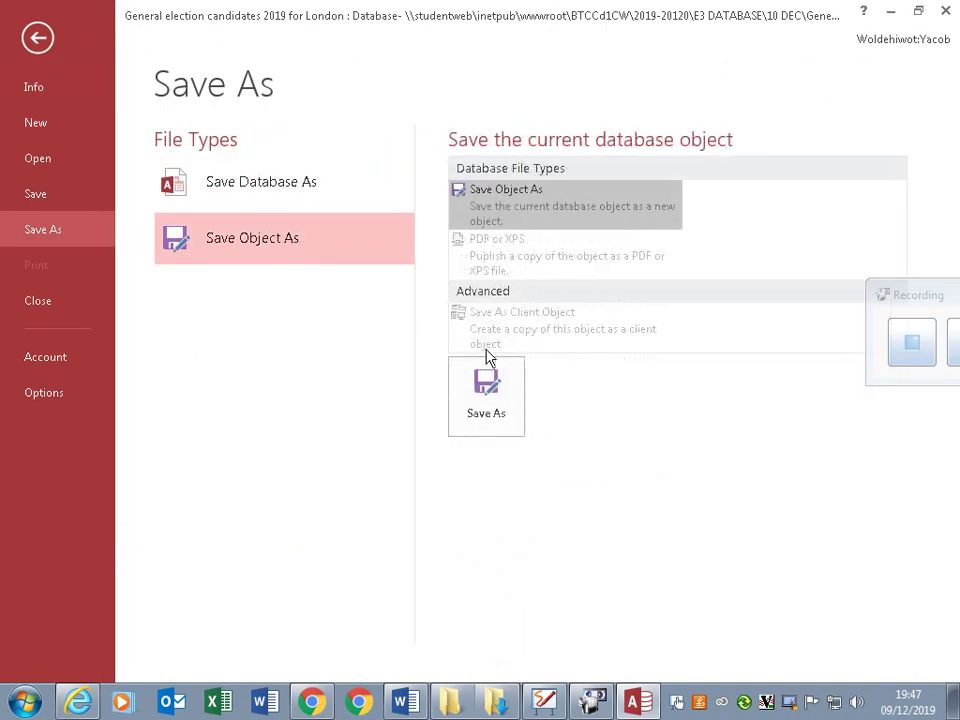
{"action": "left_click", "coordinate": [481, 422]}
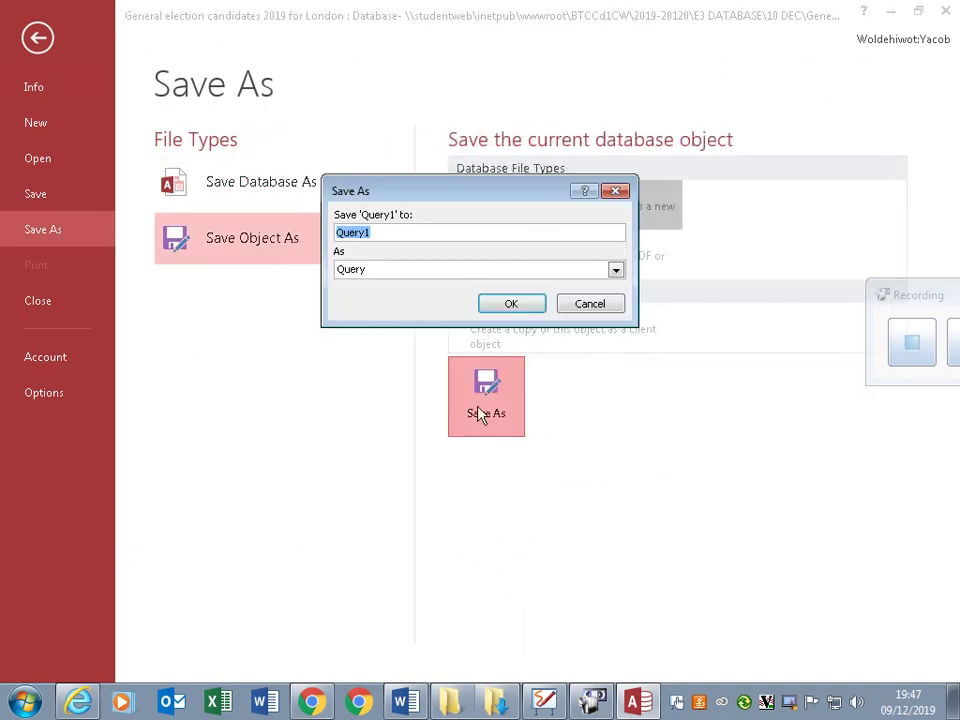
{"action": "type", "text": "Conservative"}
{"action": "left_click", "coordinate": [512, 303]}
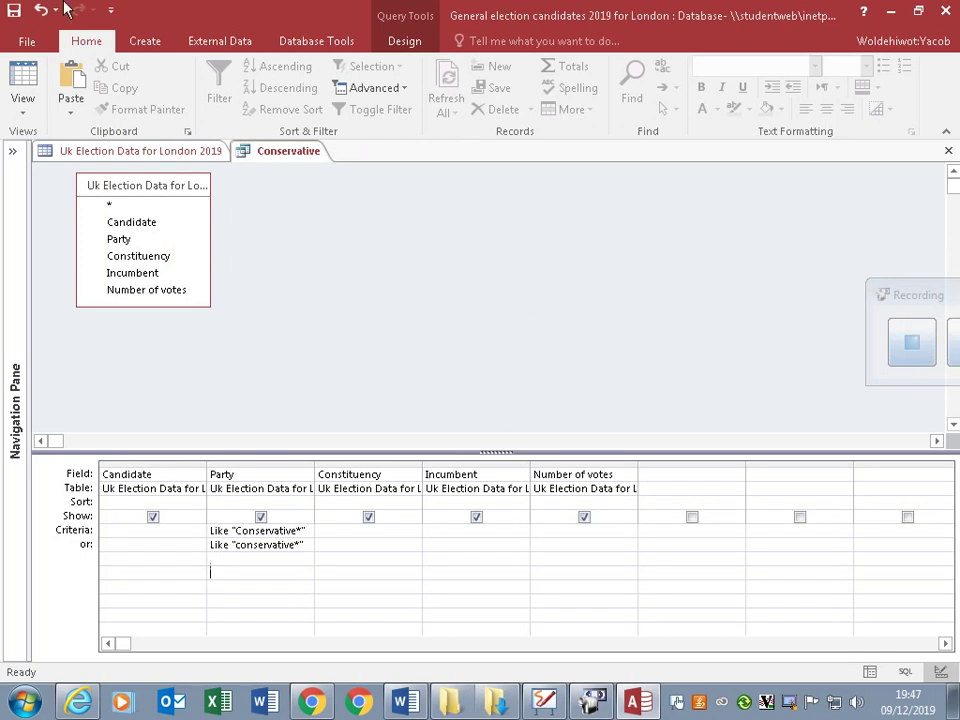
Step: Run the Conservative query, review its 73 records, then close it
{"action": "left_click", "coordinate": [22, 78]}
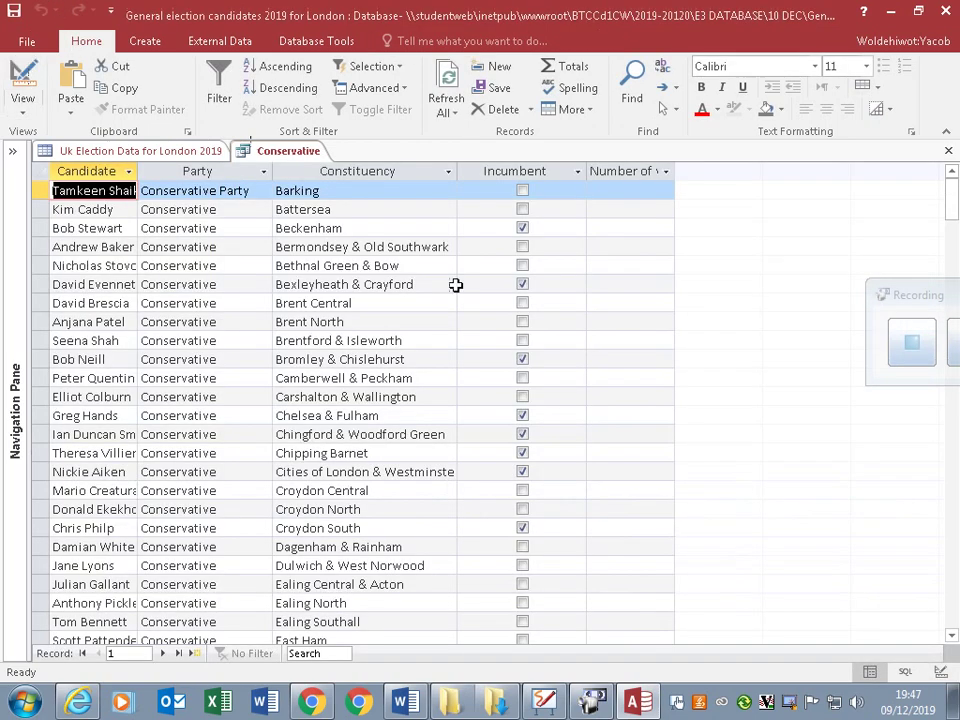
{"action": "scroll", "coordinate": [396, 272], "scroll_direction": "down", "scroll_amount": 10}
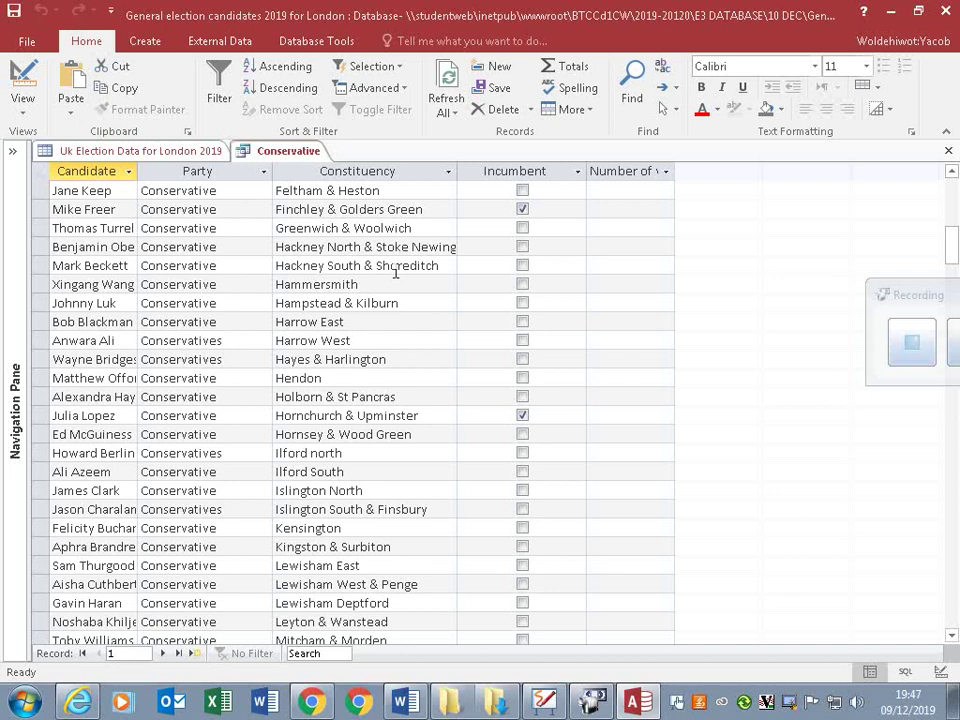
{"action": "scroll", "coordinate": [396, 272], "scroll_direction": "down", "scroll_amount": 13}
{"action": "scroll", "coordinate": [394, 270], "scroll_direction": "up", "scroll_amount": 5}
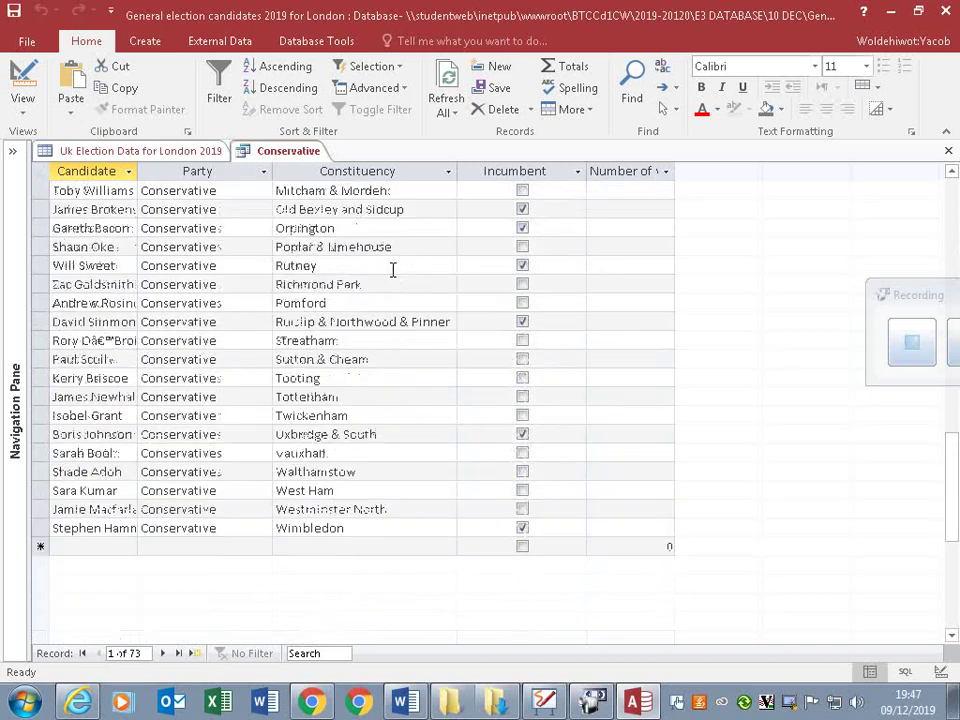
{"action": "scroll", "coordinate": [392, 270], "scroll_direction": "up", "scroll_amount": 2}
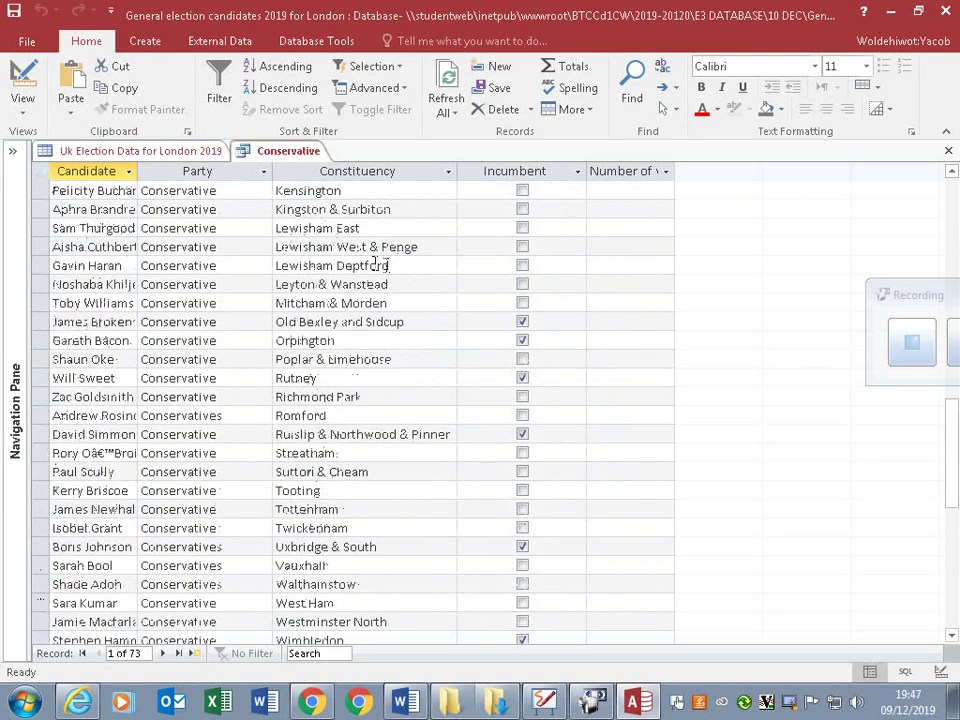
{"action": "left_click", "coordinate": [41, 547]}
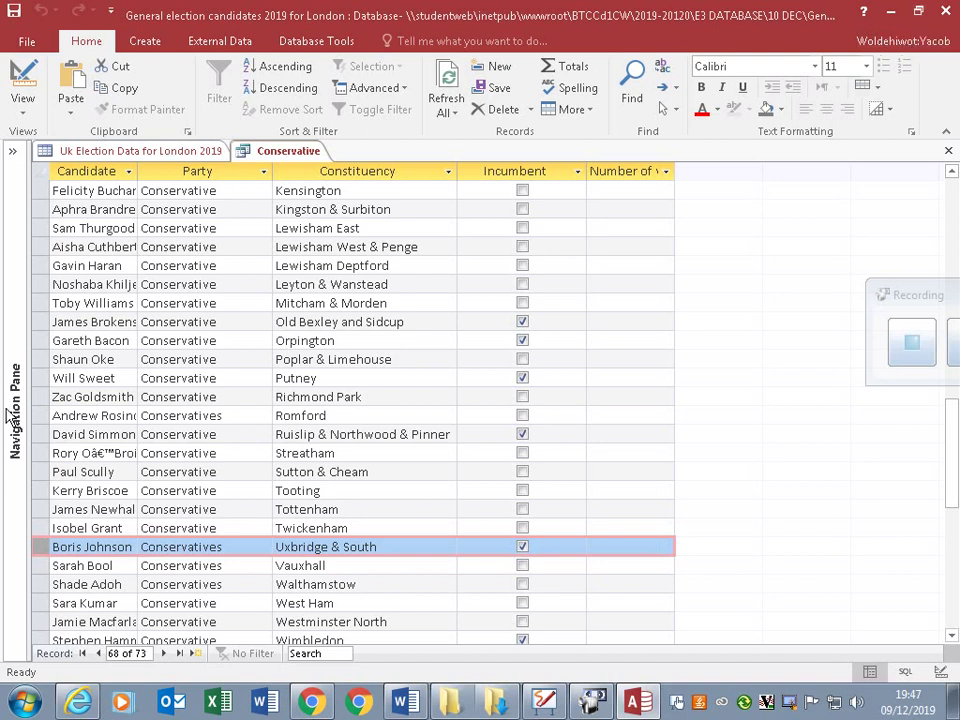
{"action": "left_click", "coordinate": [948, 150]}
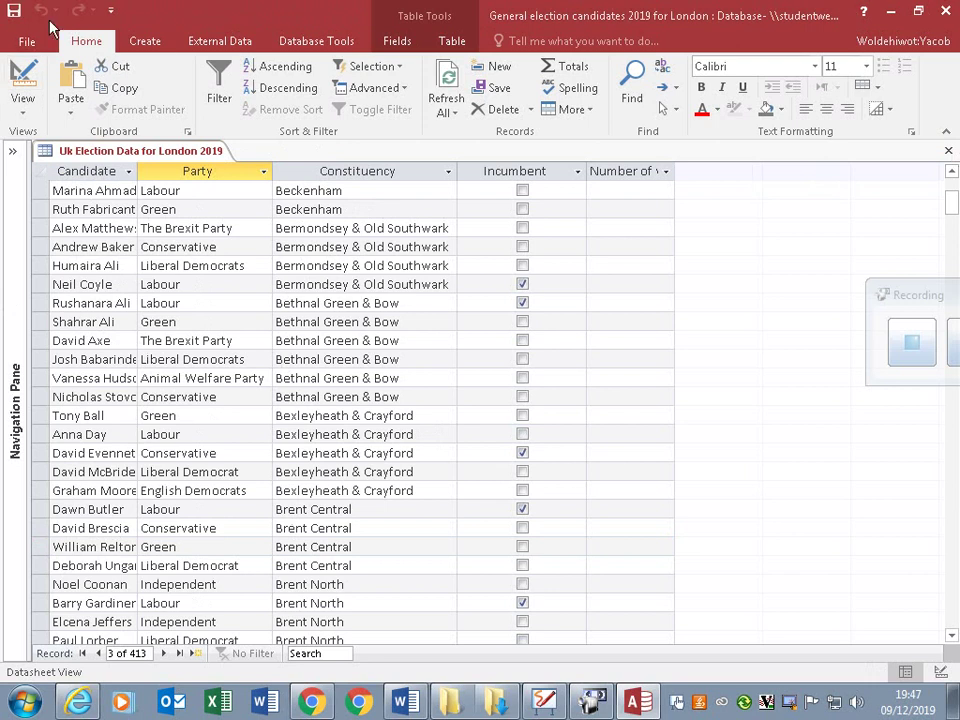
{"action": "left_click", "coordinate": [422, 703]}
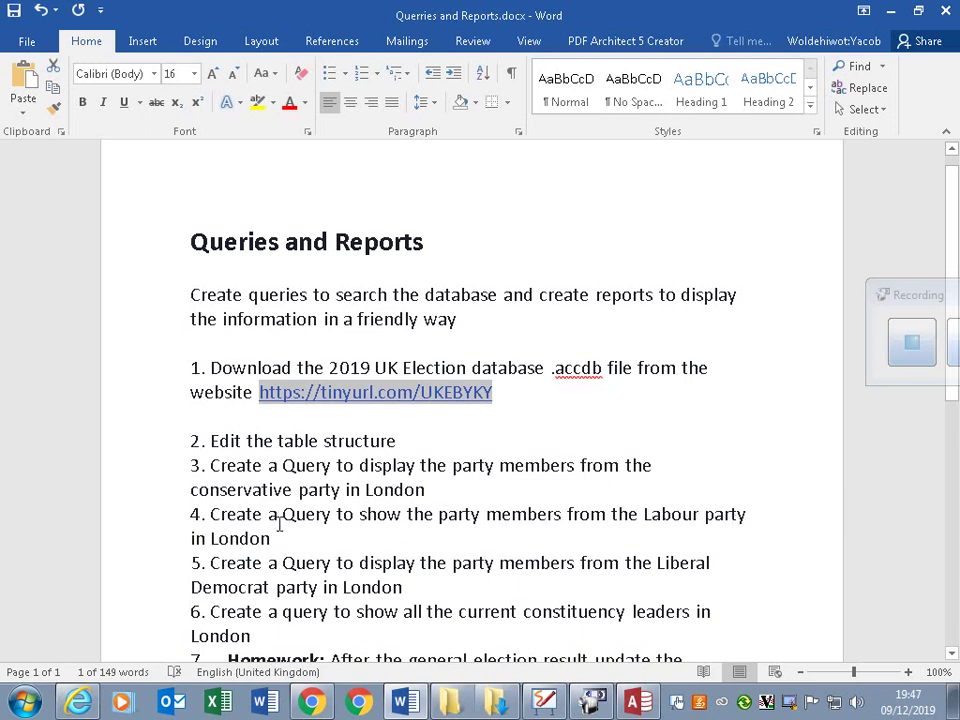
{"action": "left_click", "coordinate": [633, 703]}
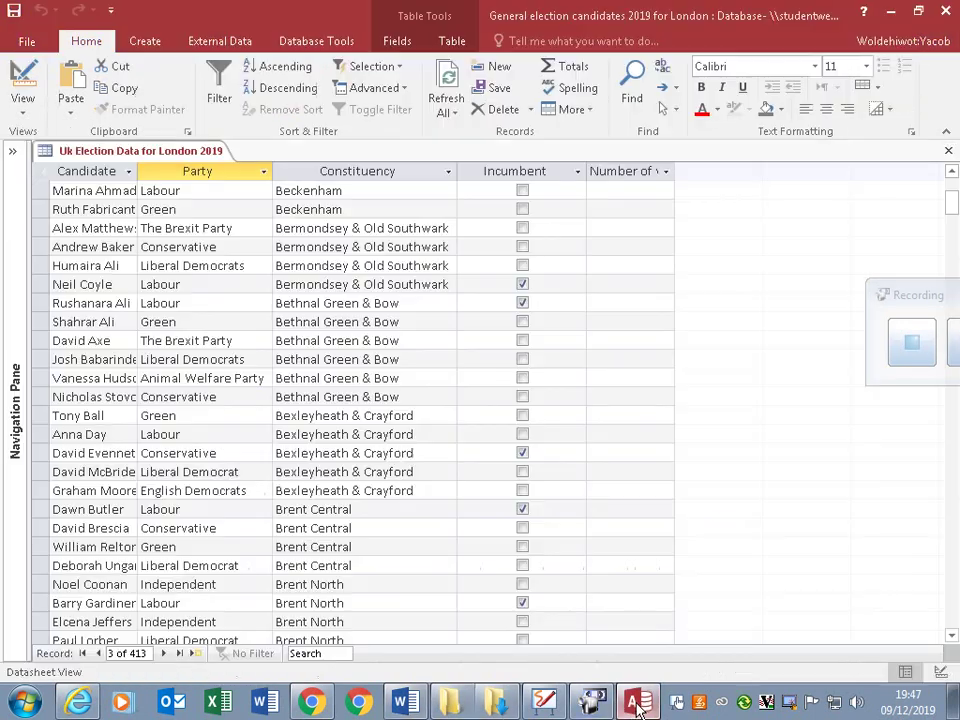
Step: Create a new query from the election table with all five fields in the design grid
{"action": "left_click", "coordinate": [148, 39]}
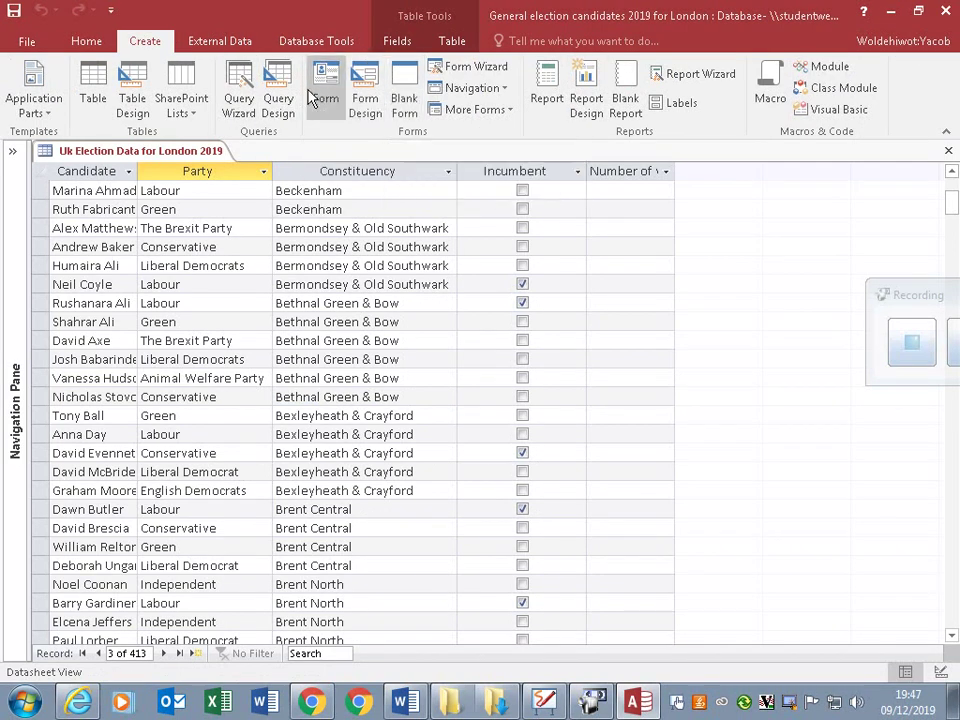
{"action": "left_click", "coordinate": [285, 97]}
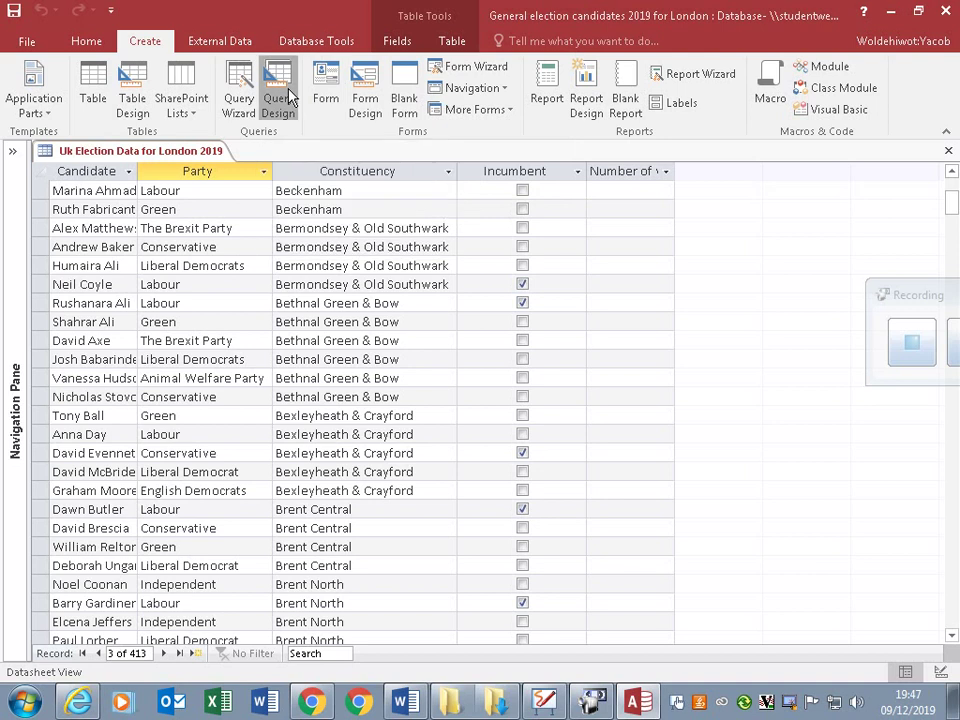
{"action": "left_click", "coordinate": [538, 662]}
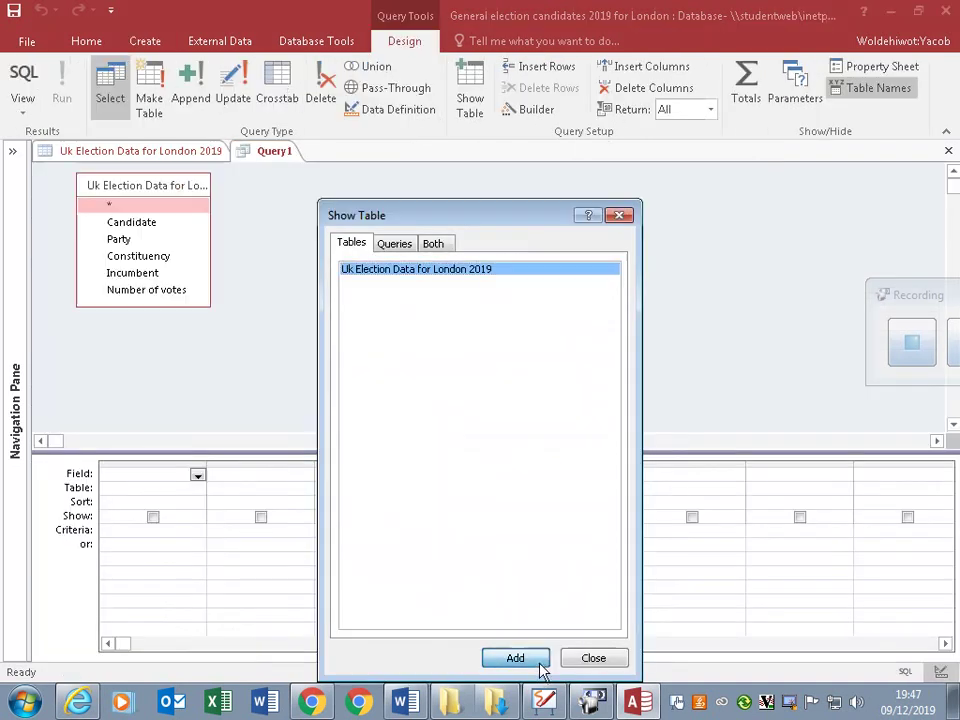
{"action": "left_click", "coordinate": [585, 663]}
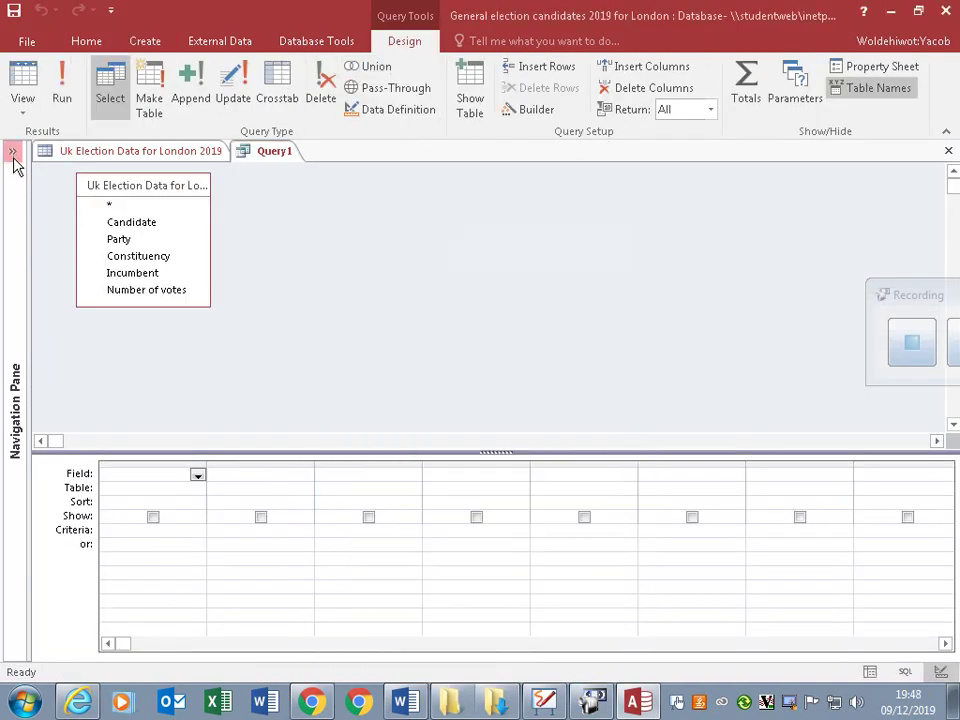
{"action": "left_click", "coordinate": [146, 188]}
{"action": "double_click", "coordinate": [146, 188]}
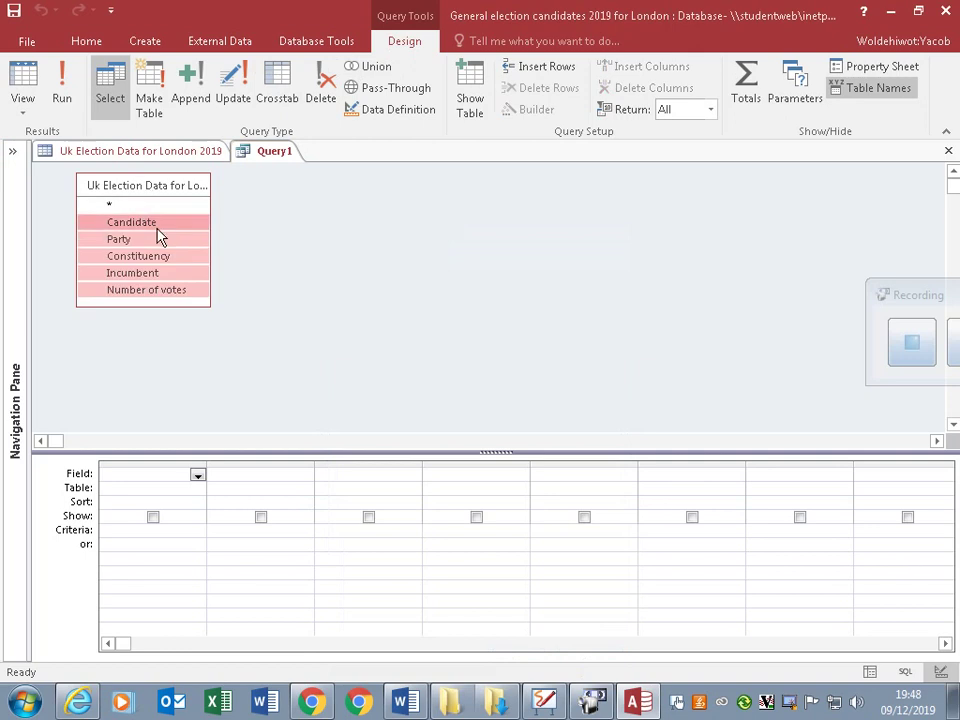
{"action": "left_click_drag", "start_coordinate": [156, 236], "coordinate": [176, 474]}
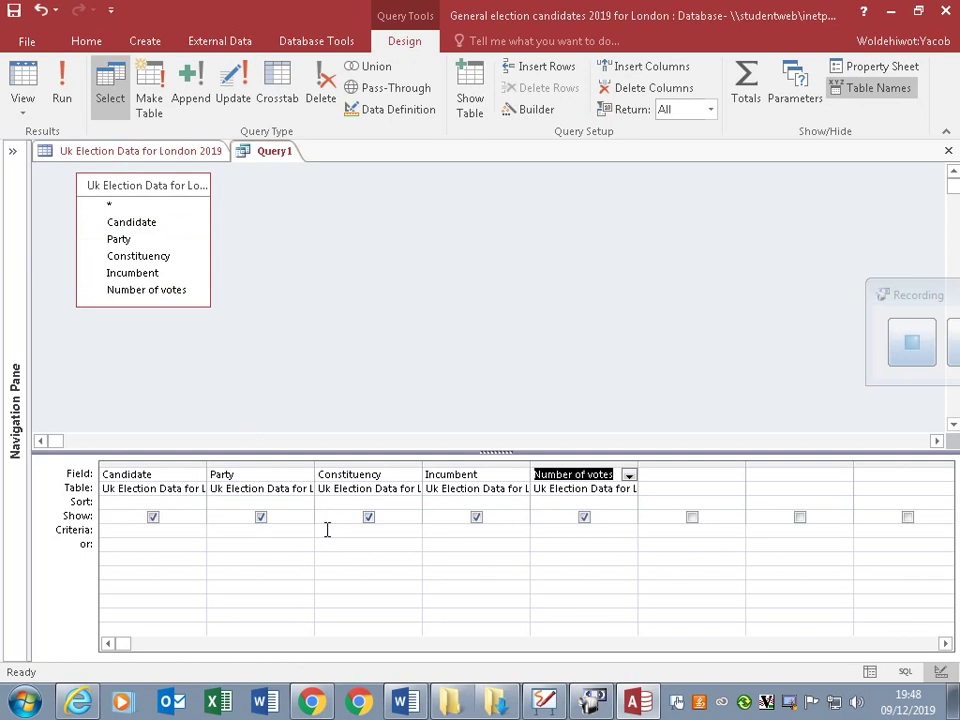
Step: Begin a Party criterion by entering L in its Criteria cell
{"action": "left_click", "coordinate": [245, 535]}
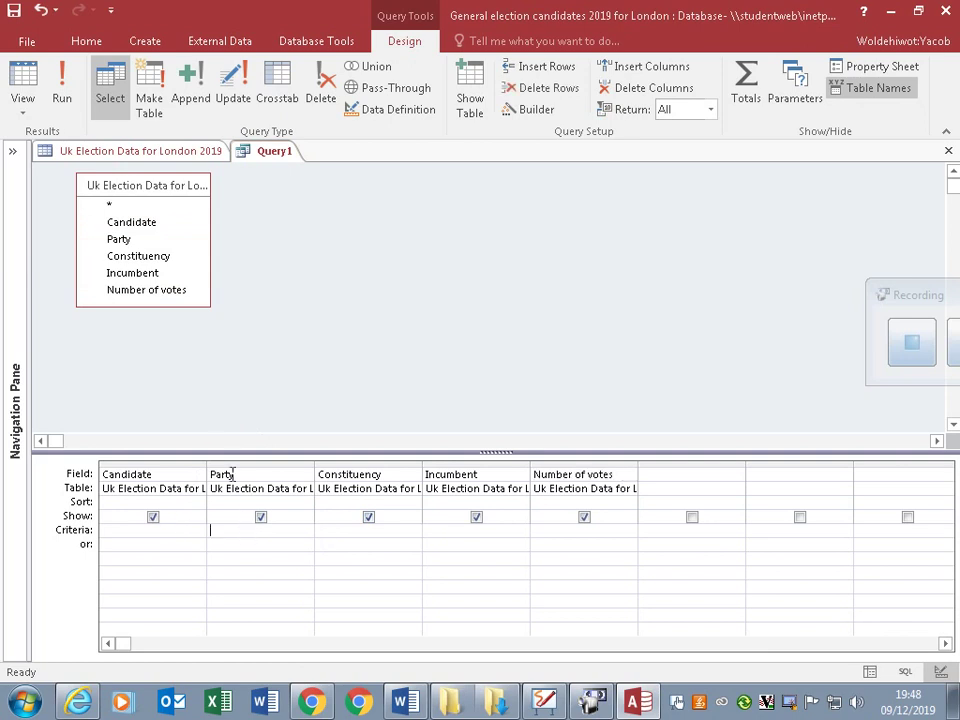
{"action": "type", "text": "L"}
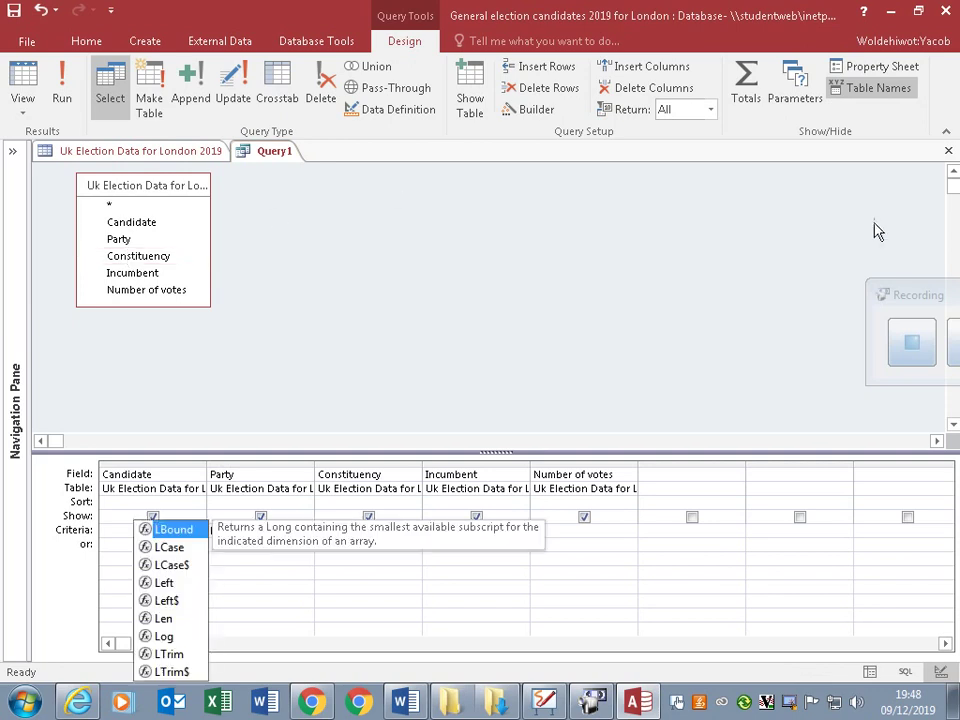
{"action": "left_click_drag", "start_coordinate": [930, 296], "coordinate": [697, 303]}
Step: Filter Query1's Party column on Labour* and run it to list only Labour candidates
{"action": "left_click", "coordinate": [735, 348]}
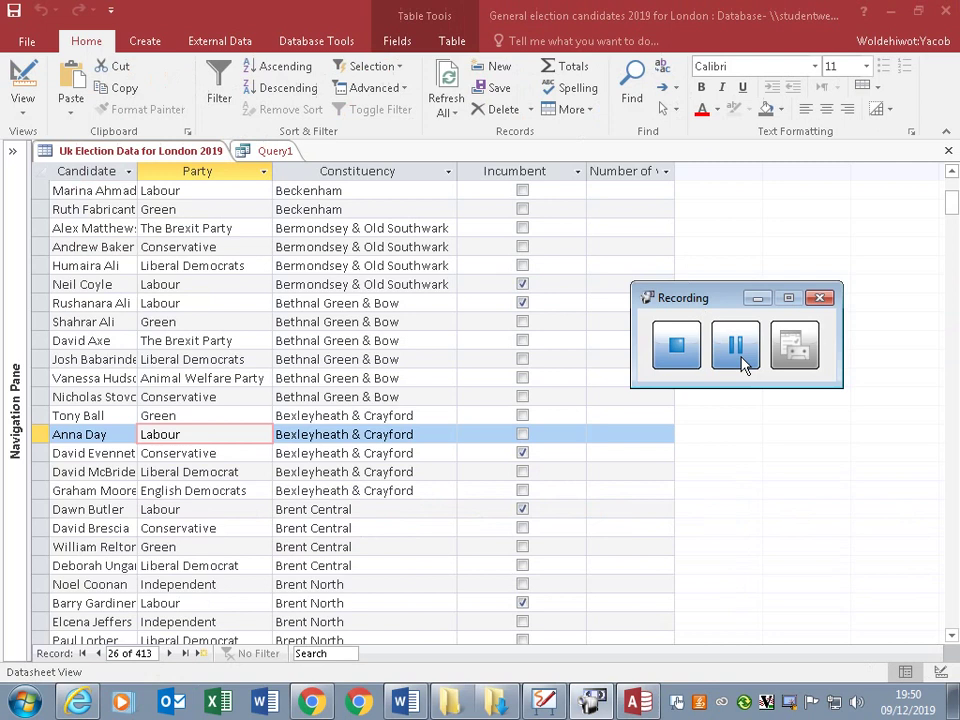
{"action": "left_click", "coordinate": [270, 178]}
{"action": "left_click", "coordinate": [264, 172]}
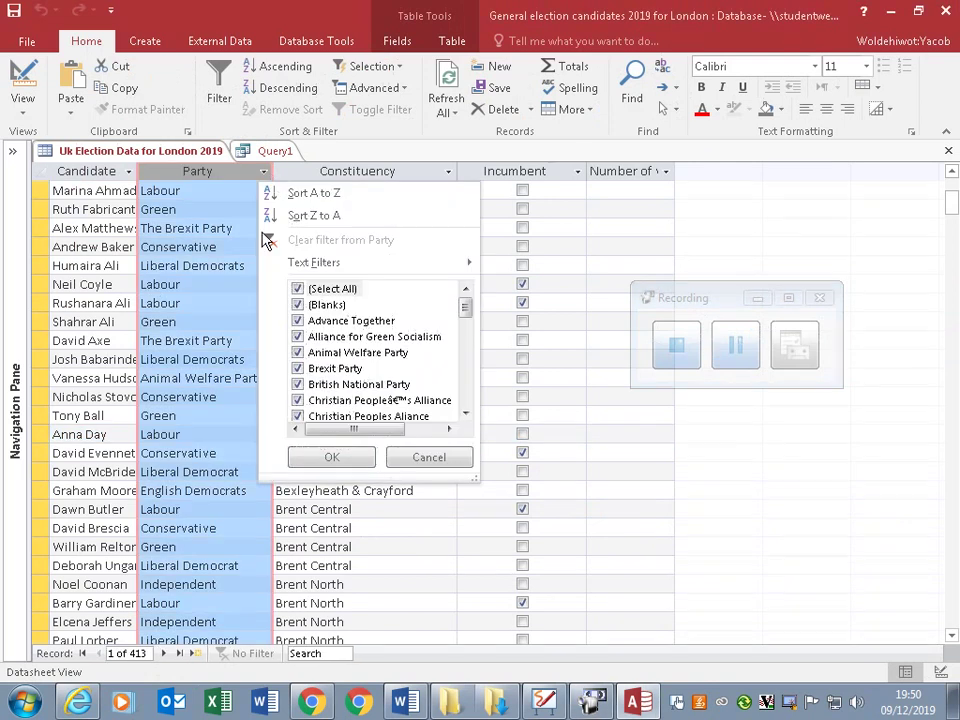
{"action": "left_click", "coordinate": [270, 151]}
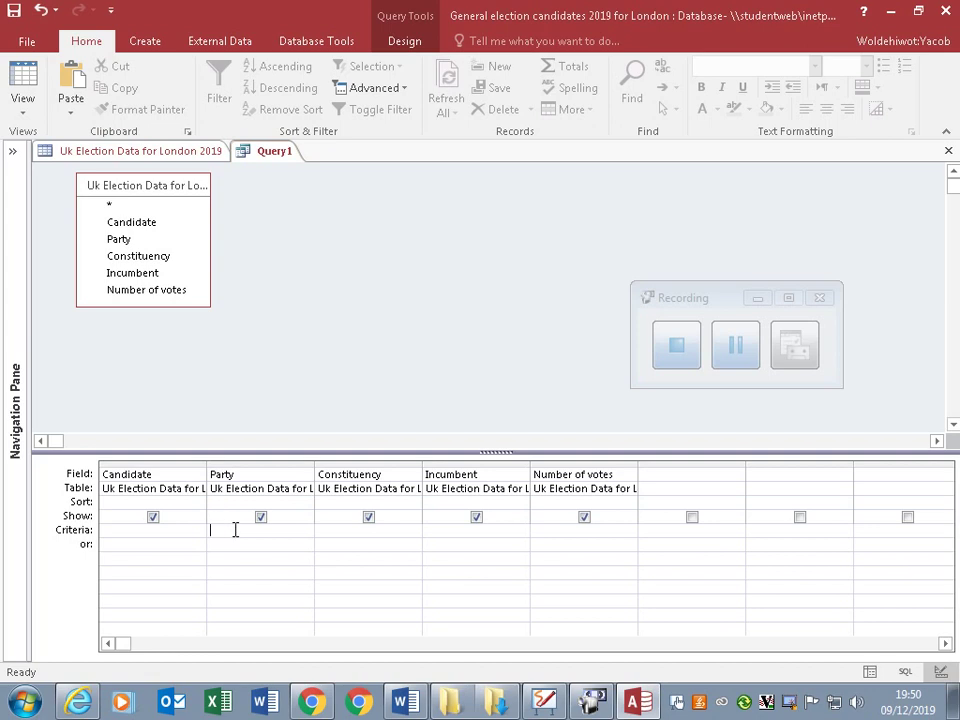
{"action": "type", "text": "Labour*"}
{"action": "left_click", "coordinate": [24, 80]}
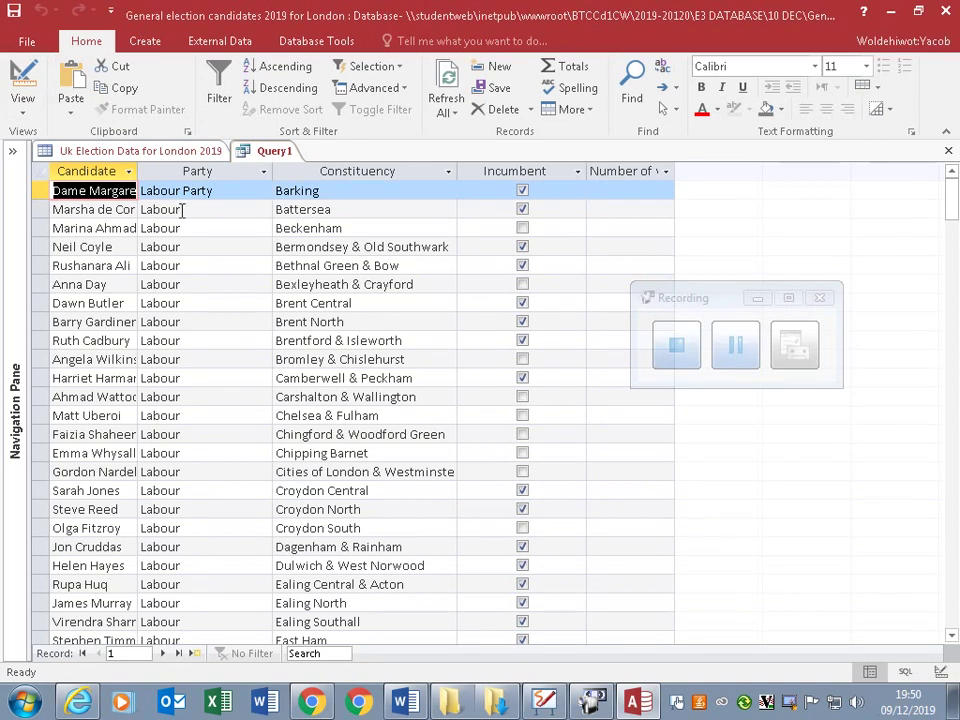
Step: Save Query1 as a new query object named Labour
{"action": "left_click", "coordinate": [27, 44]}
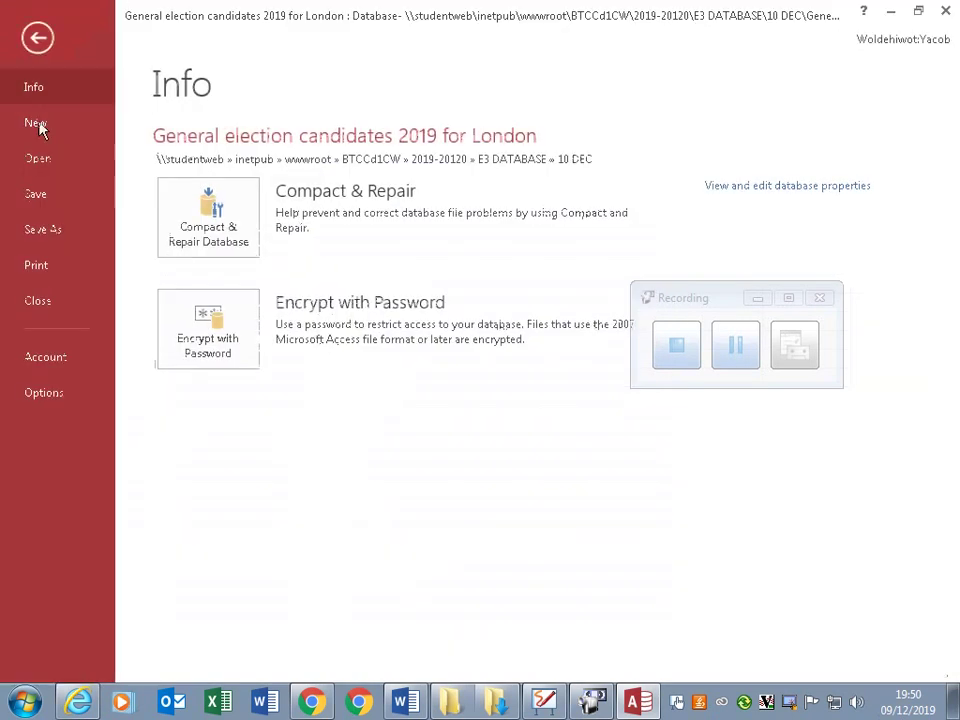
{"action": "left_click", "coordinate": [50, 232]}
{"action": "left_click", "coordinate": [303, 254]}
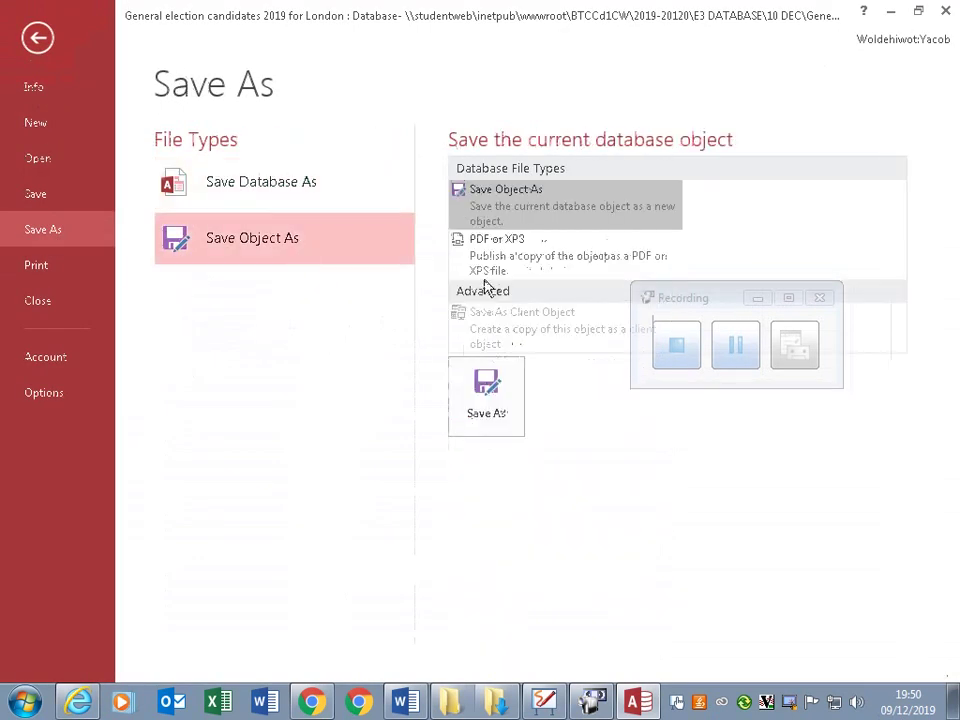
{"action": "left_click", "coordinate": [488, 405]}
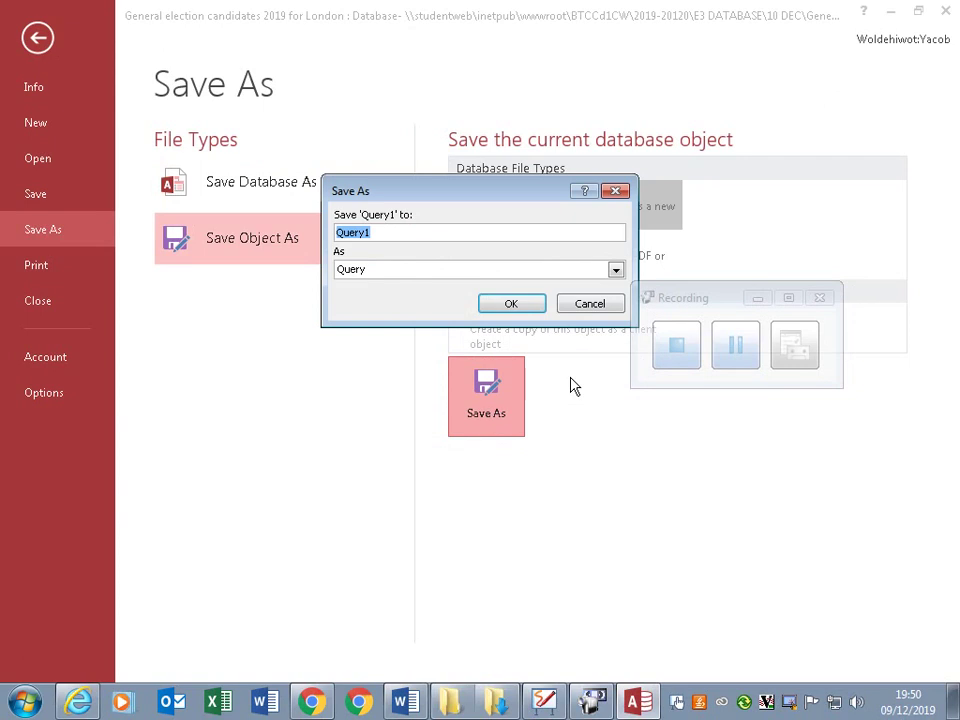
{"action": "type", "text": "Labour"}
{"action": "left_click", "coordinate": [531, 306]}
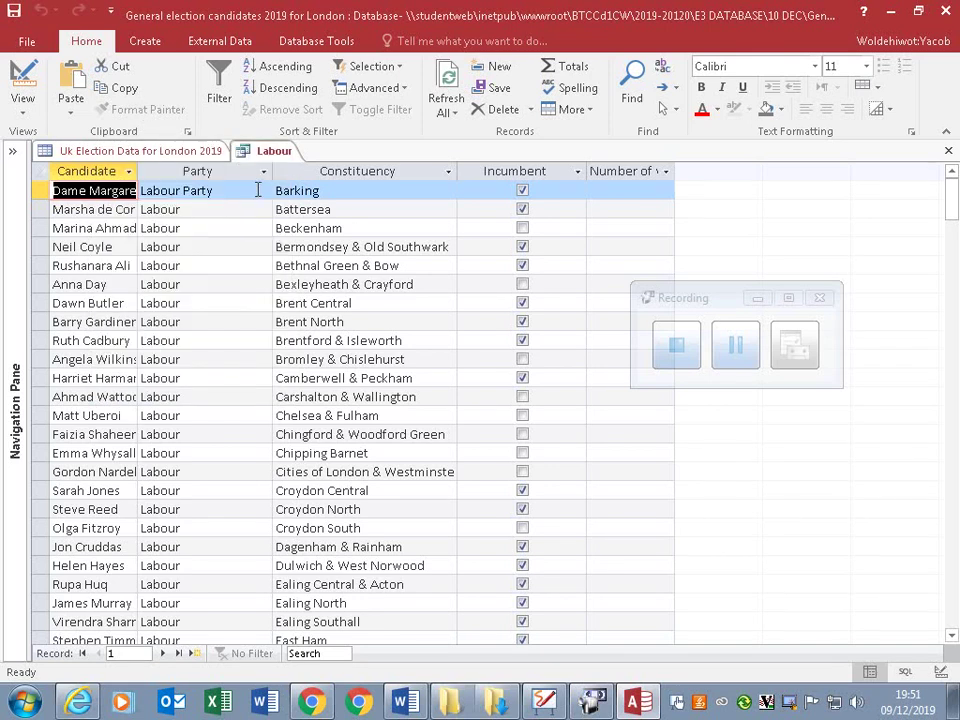
Step: Start a Report Wizard on the Labour query with all five fields and no grouping
{"action": "left_click", "coordinate": [150, 45]}
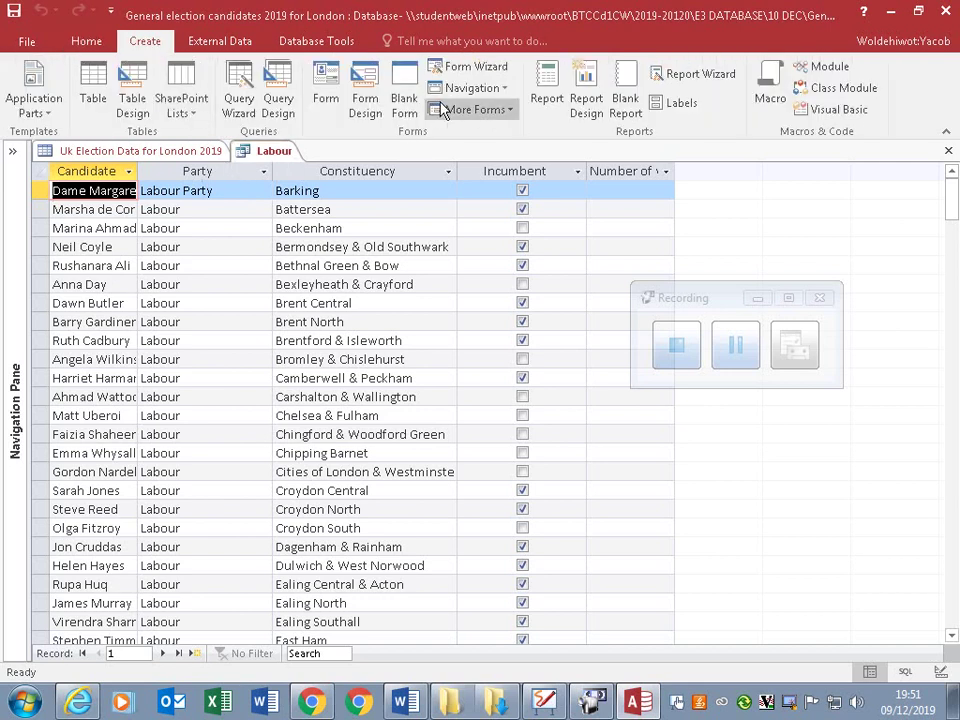
{"action": "left_click", "coordinate": [683, 76]}
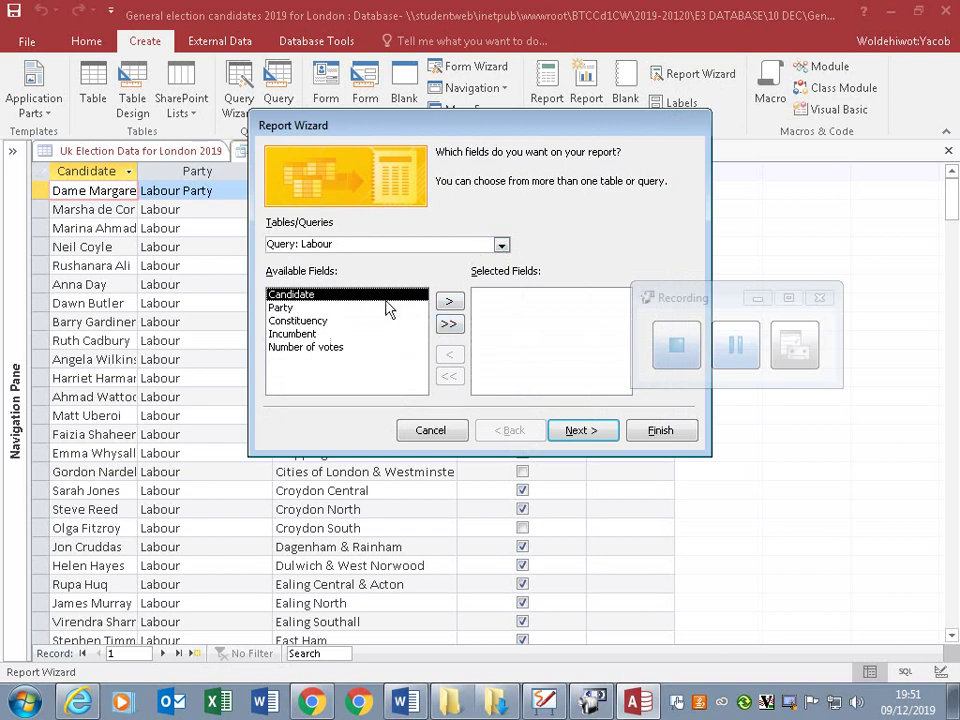
{"action": "left_click", "coordinate": [449, 326]}
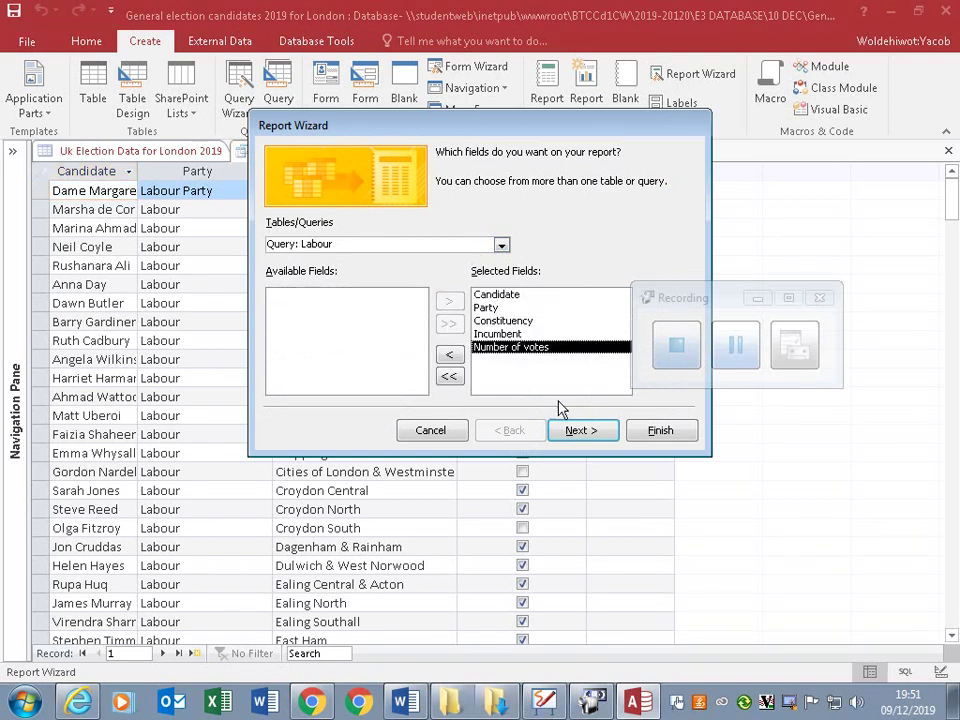
{"action": "left_click", "coordinate": [575, 435]}
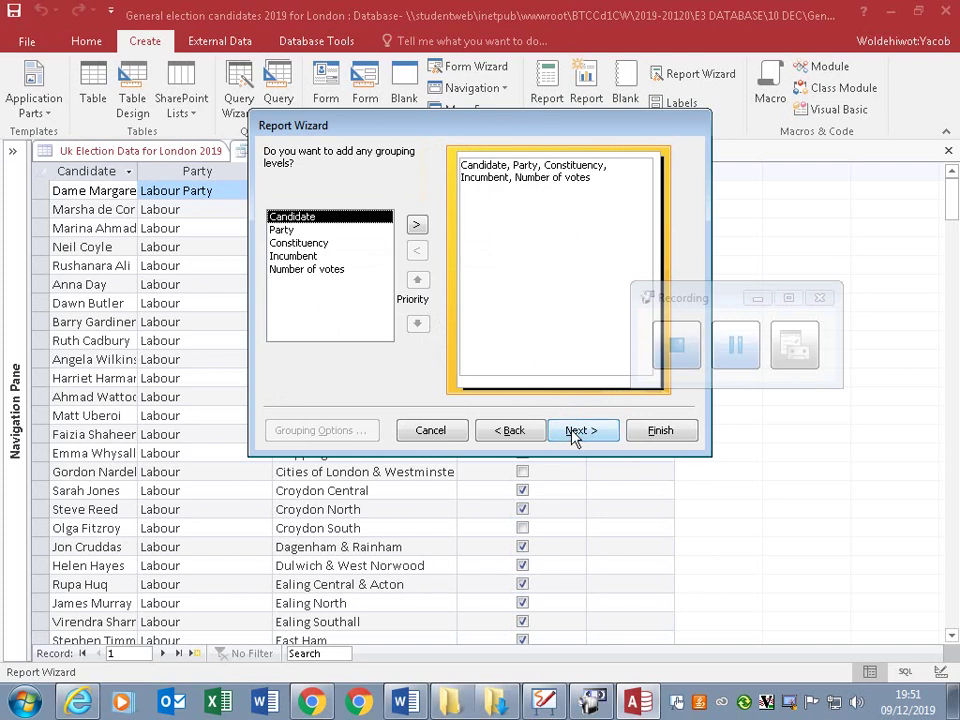
{"action": "left_click", "coordinate": [575, 433]}
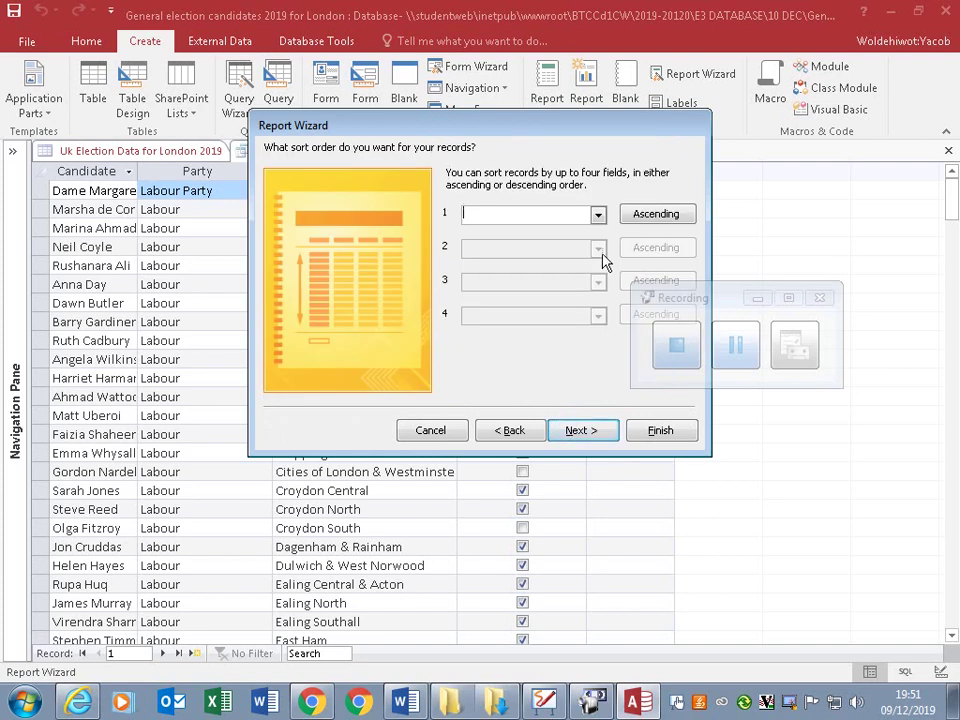
Step: Sort by Candidate, use a justified portrait layout, and finish the Labourreport report
{"action": "left_click", "coordinate": [598, 215]}
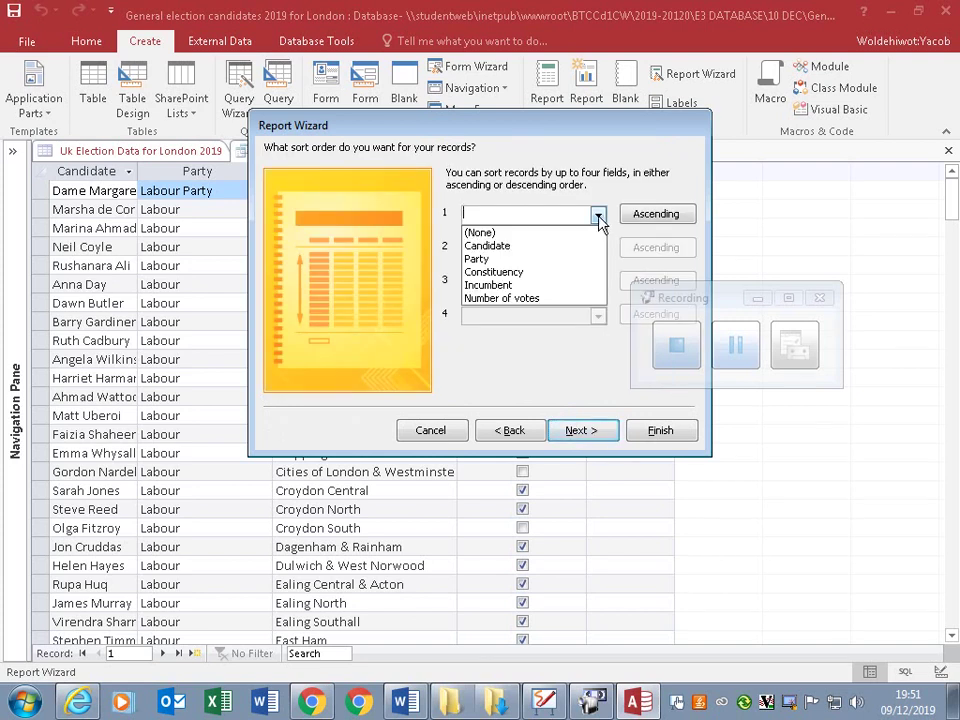
{"action": "left_click", "coordinate": [549, 247]}
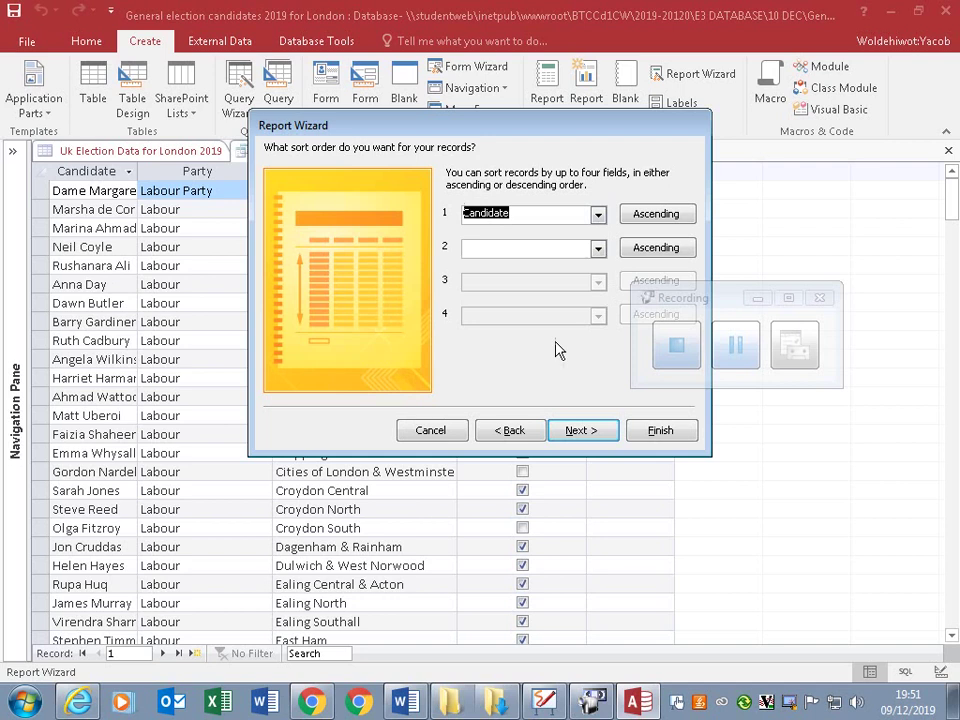
{"action": "left_click", "coordinate": [580, 430]}
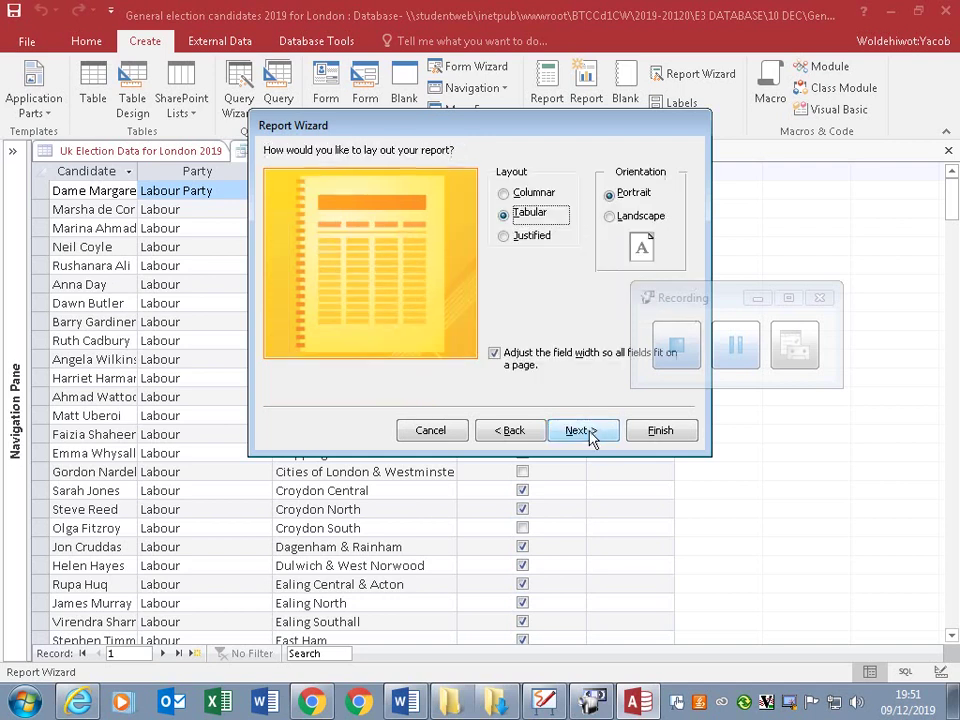
{"action": "left_click", "coordinate": [615, 217]}
{"action": "left_click", "coordinate": [545, 240]}
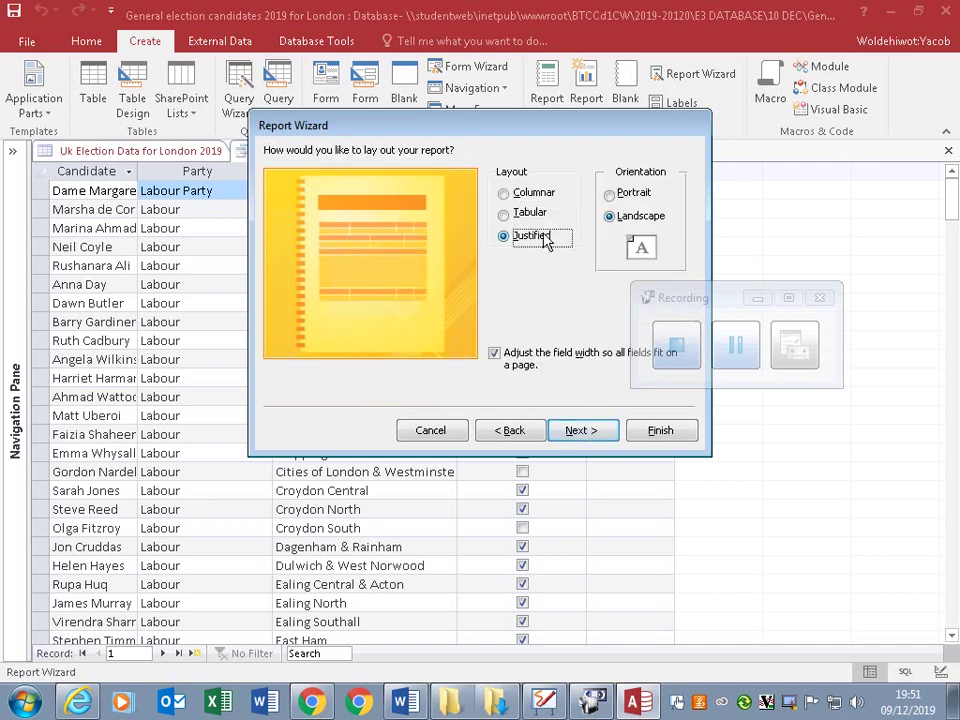
{"action": "left_click", "coordinate": [613, 192]}
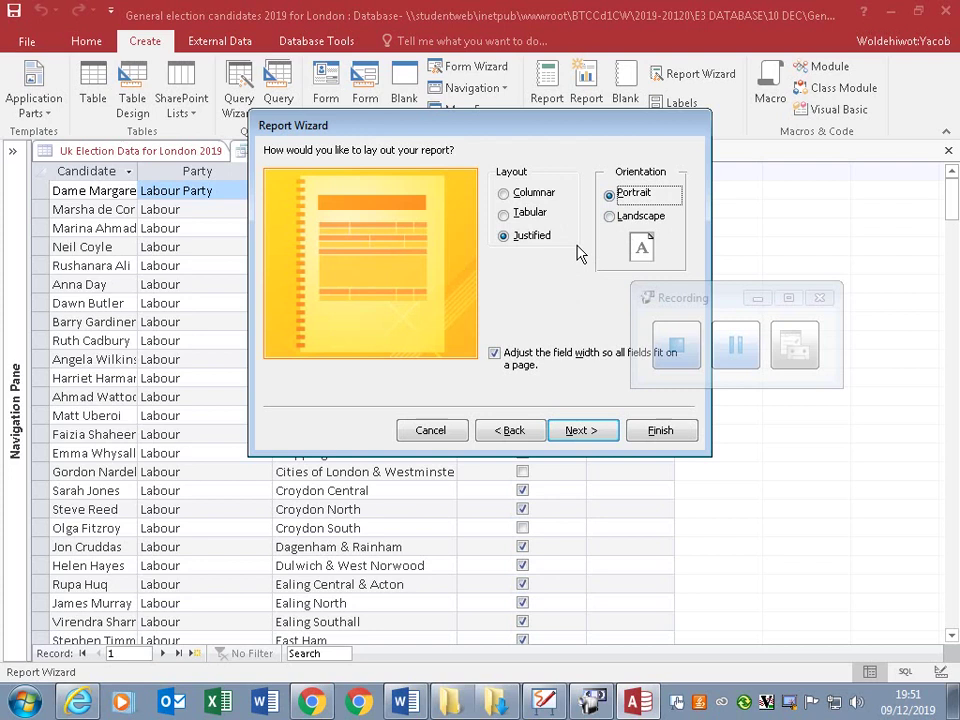
{"action": "left_click", "coordinate": [588, 432]}
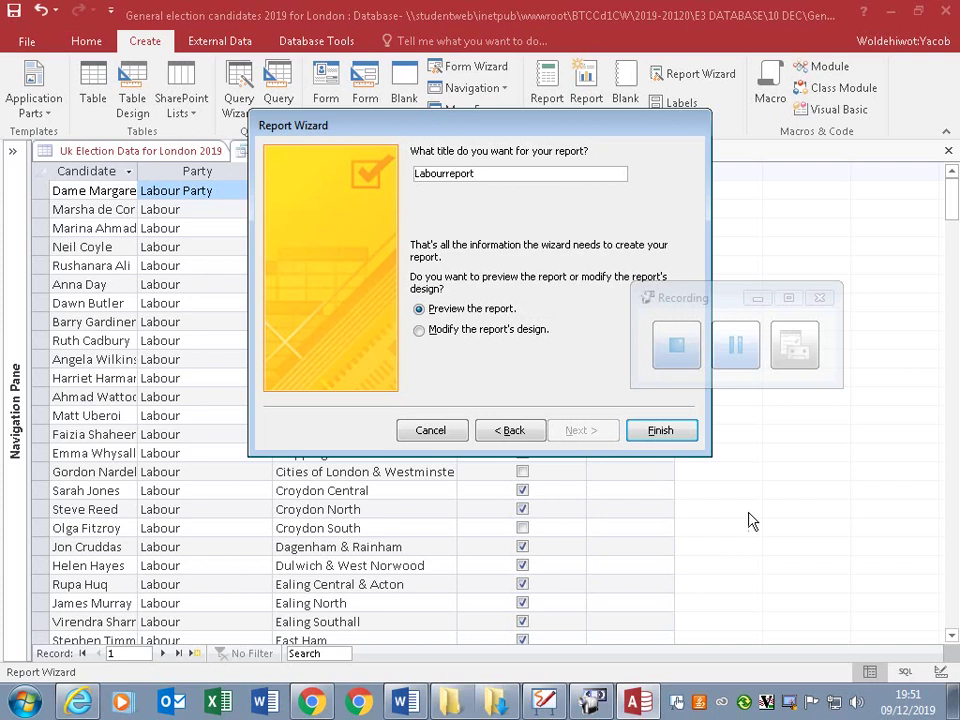
{"action": "left_click", "coordinate": [670, 430]}
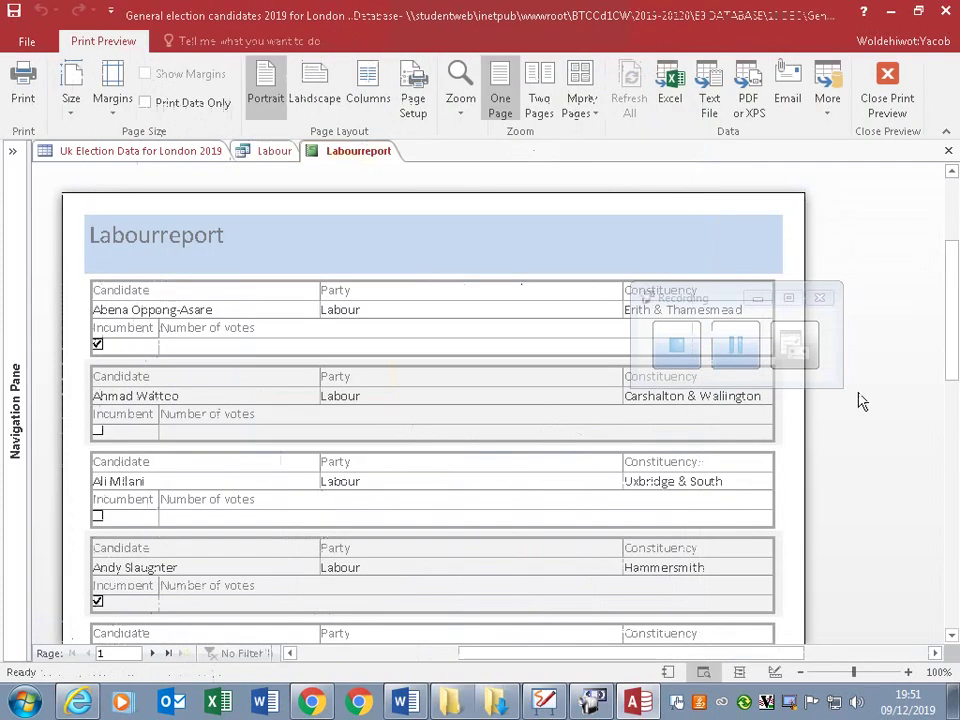
{"action": "left_click_drag", "start_coordinate": [684, 300], "coordinate": [932, 300]}
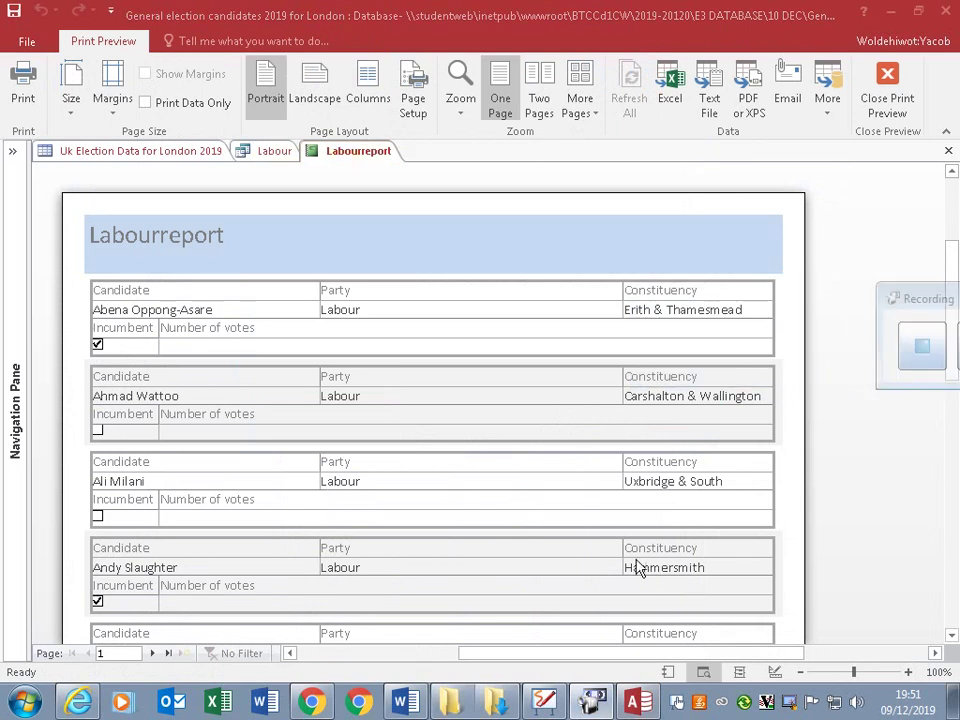
{"action": "left_click", "coordinate": [889, 300]}
{"action": "left_click", "coordinate": [905, 275]}
{"action": "left_click_drag", "start_coordinate": [937, 289], "coordinate": [690, 237]}
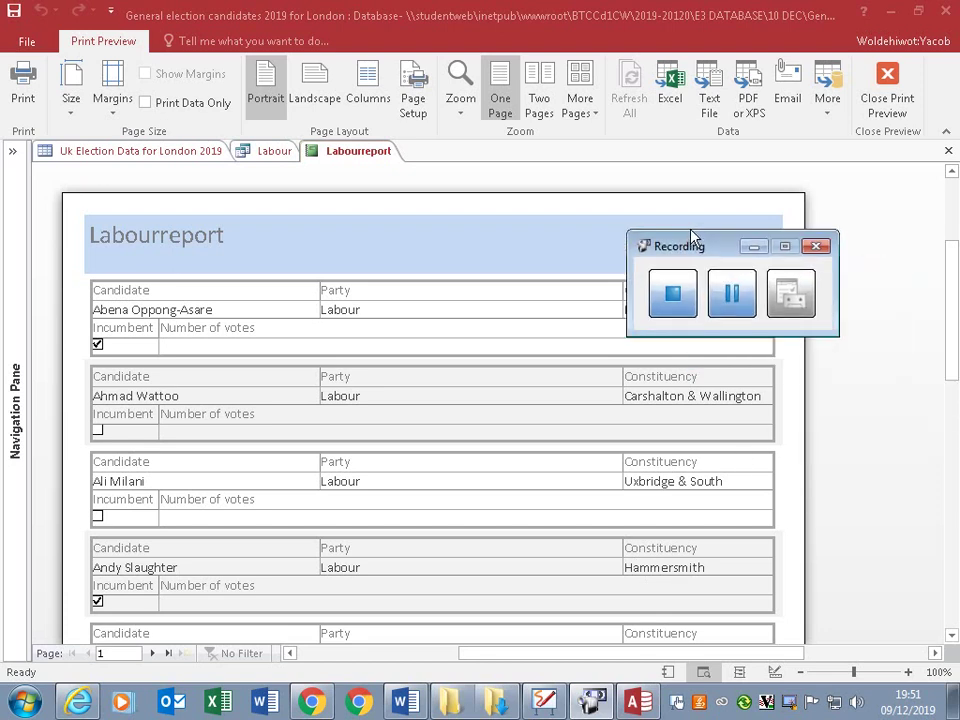